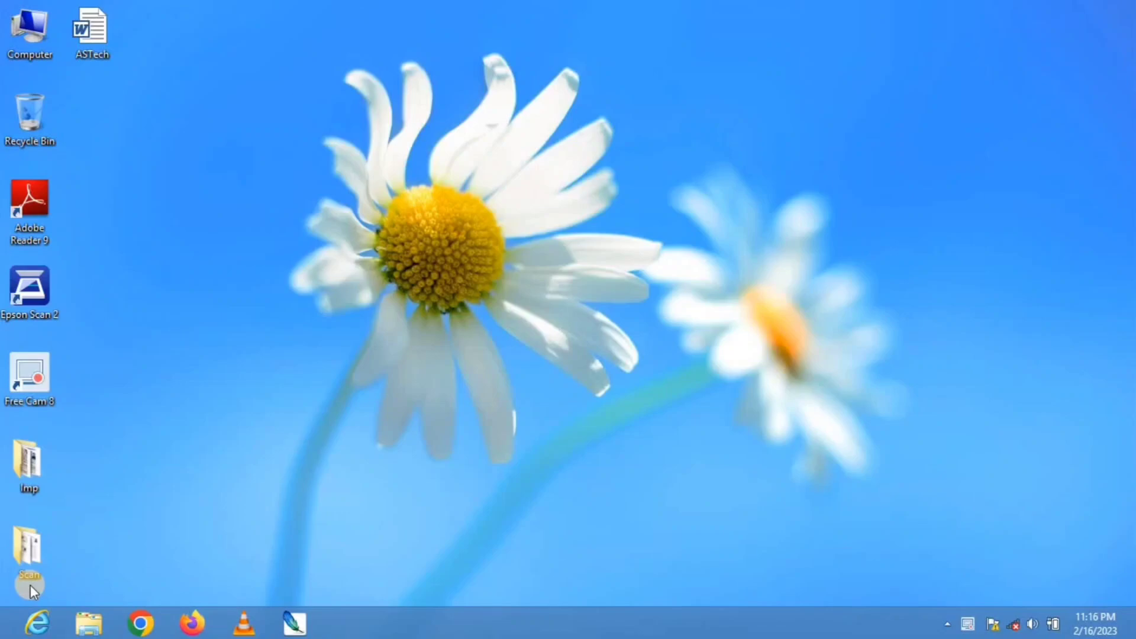
Launch WordPad from an app search for "wo" and move its window higher on the desktop
{"action": "key", "text": "super"}
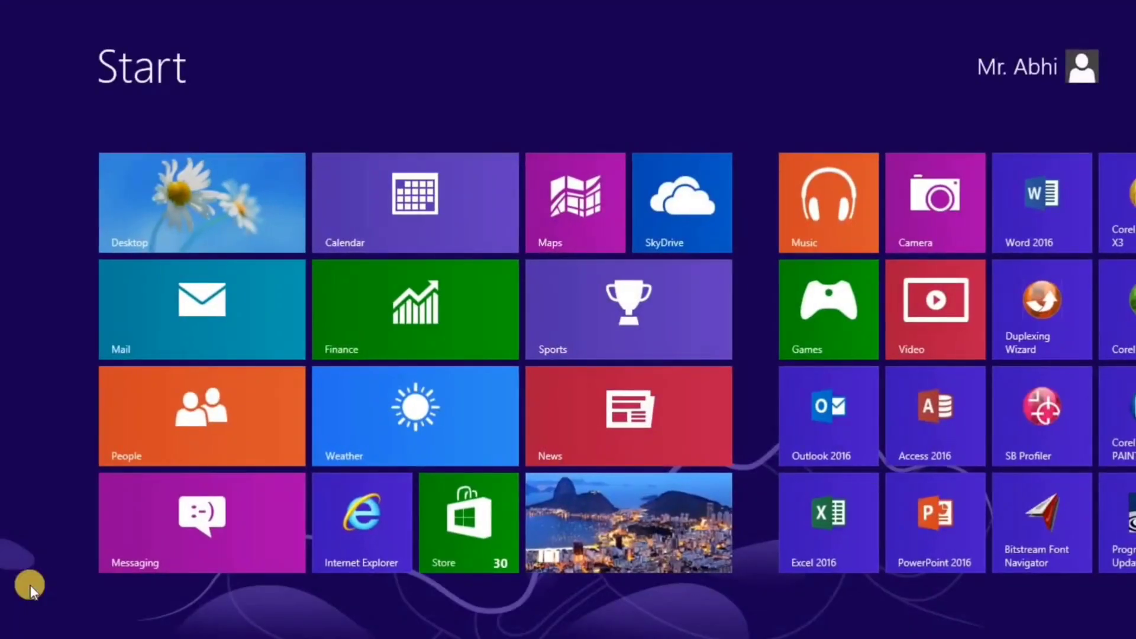
{"action": "type", "text": "wo"}
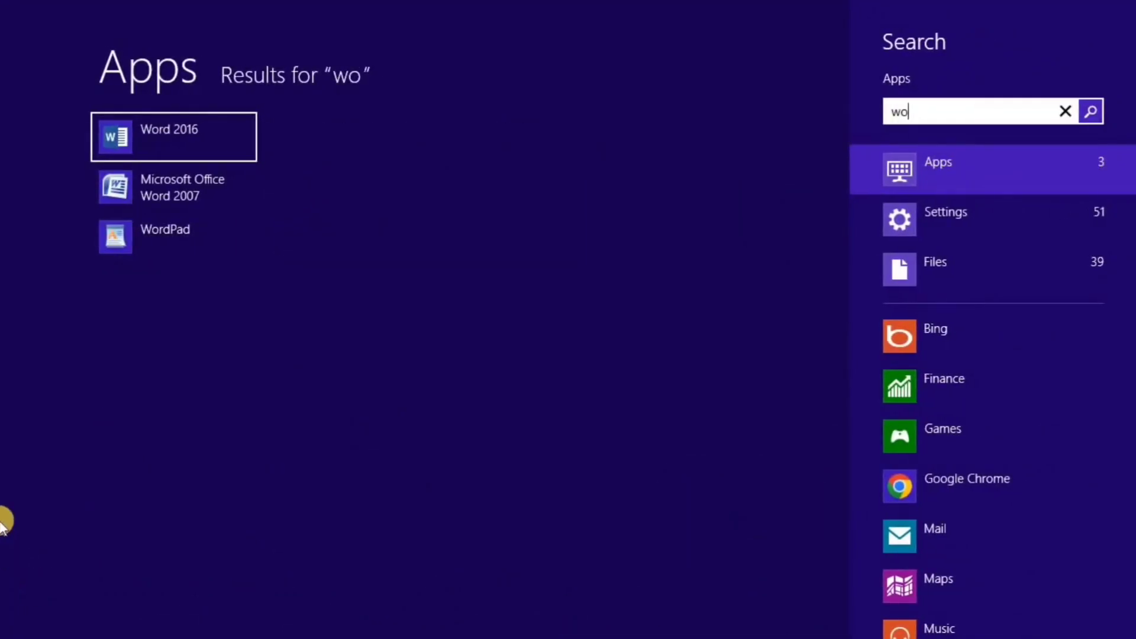
{"action": "left_click", "coordinate": [140, 235]}
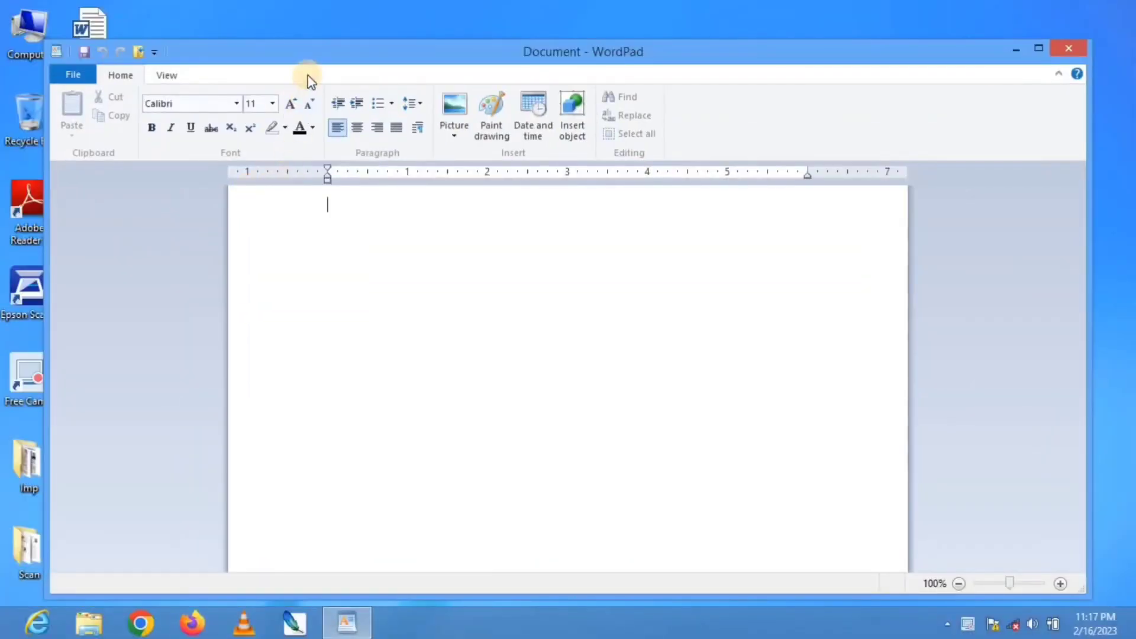
{"action": "left_click_drag", "start_coordinate": [319, 59], "coordinate": [305, 26]}
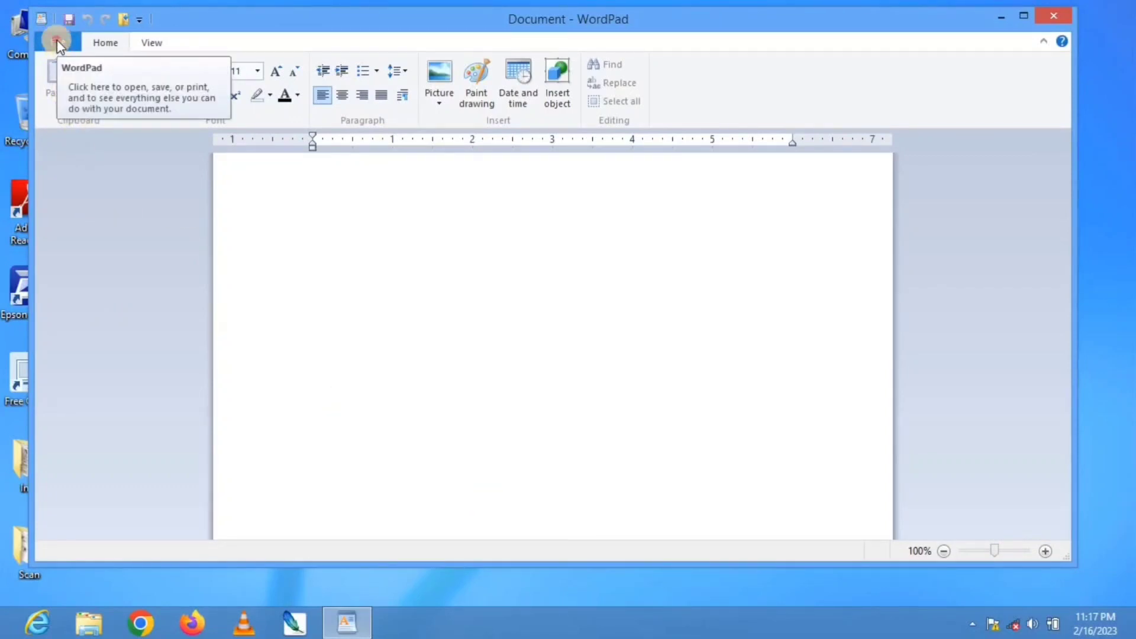
Open the ASTech document from the recent documents
{"action": "left_click", "coordinate": [57, 40]}
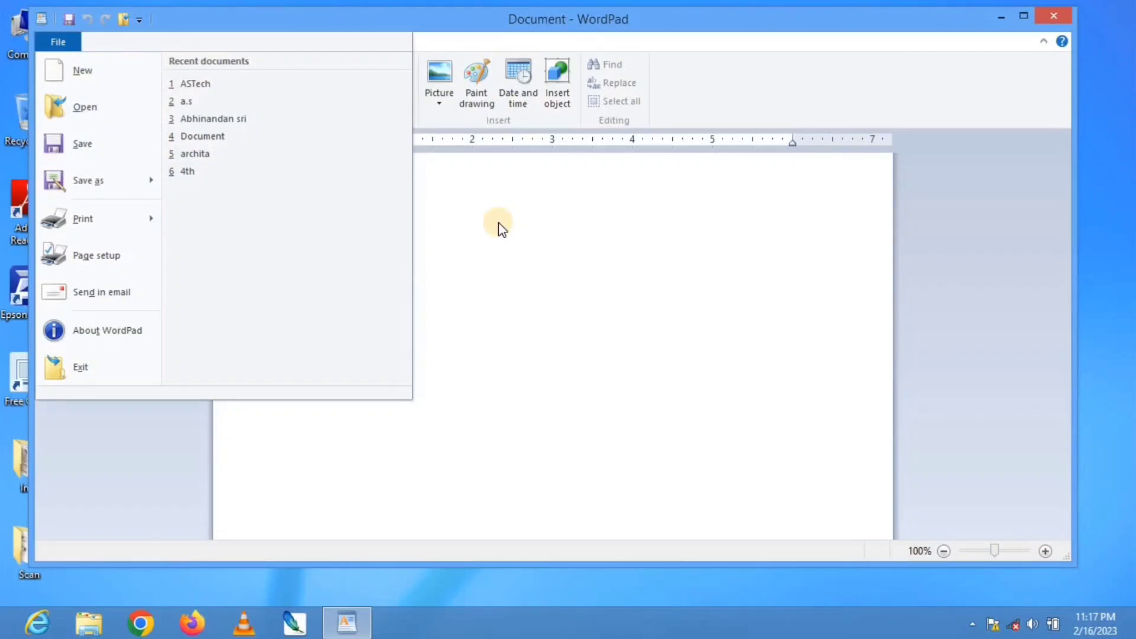
{"action": "left_click", "coordinate": [206, 85]}
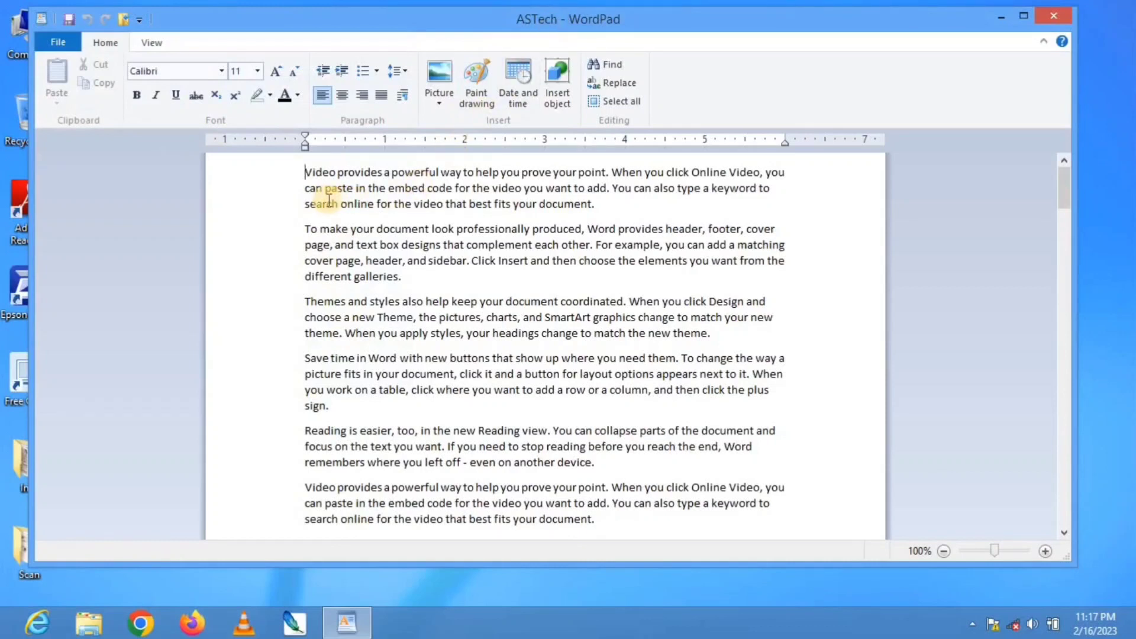
Create a new blank document and maximize the WordPad window
{"action": "left_click", "coordinate": [52, 43]}
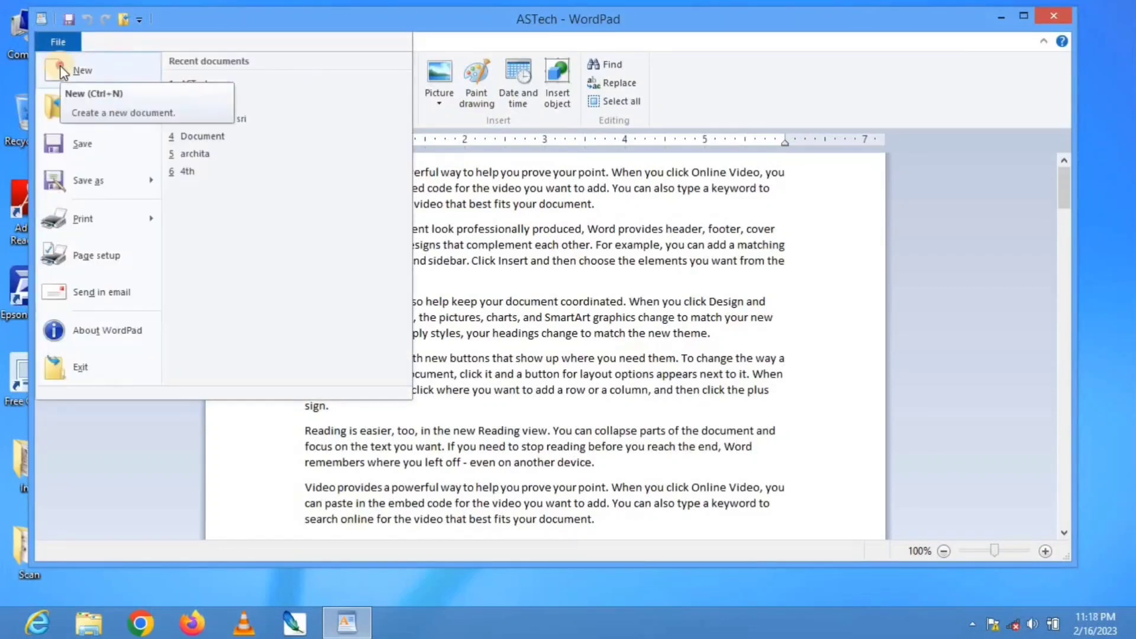
{"action": "left_click", "coordinate": [62, 70]}
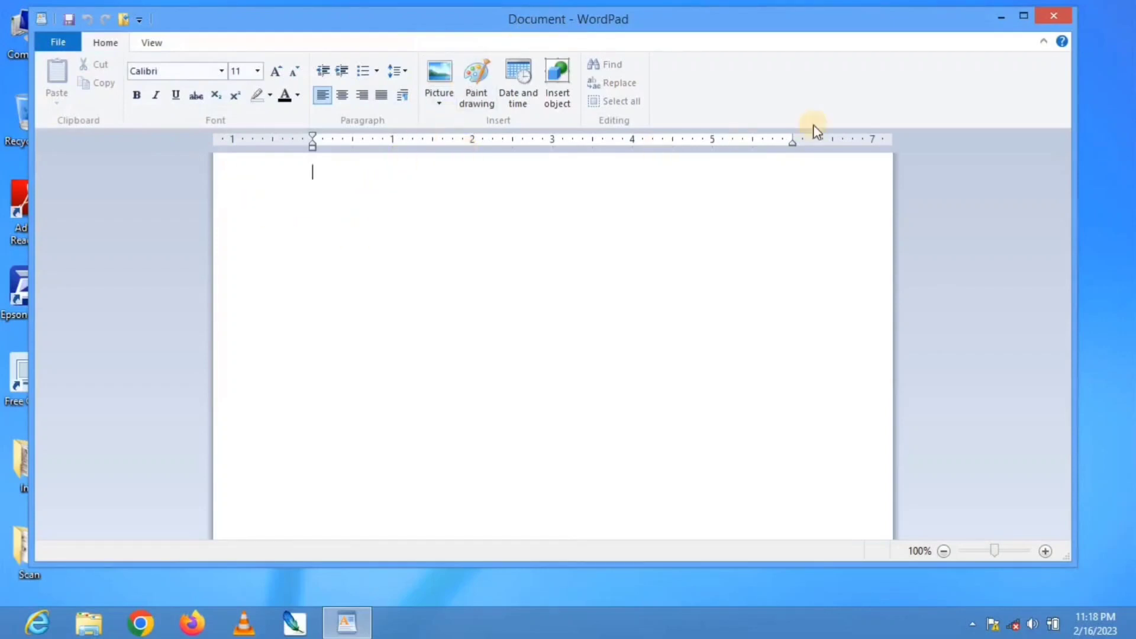
{"action": "left_click", "coordinate": [1024, 16]}
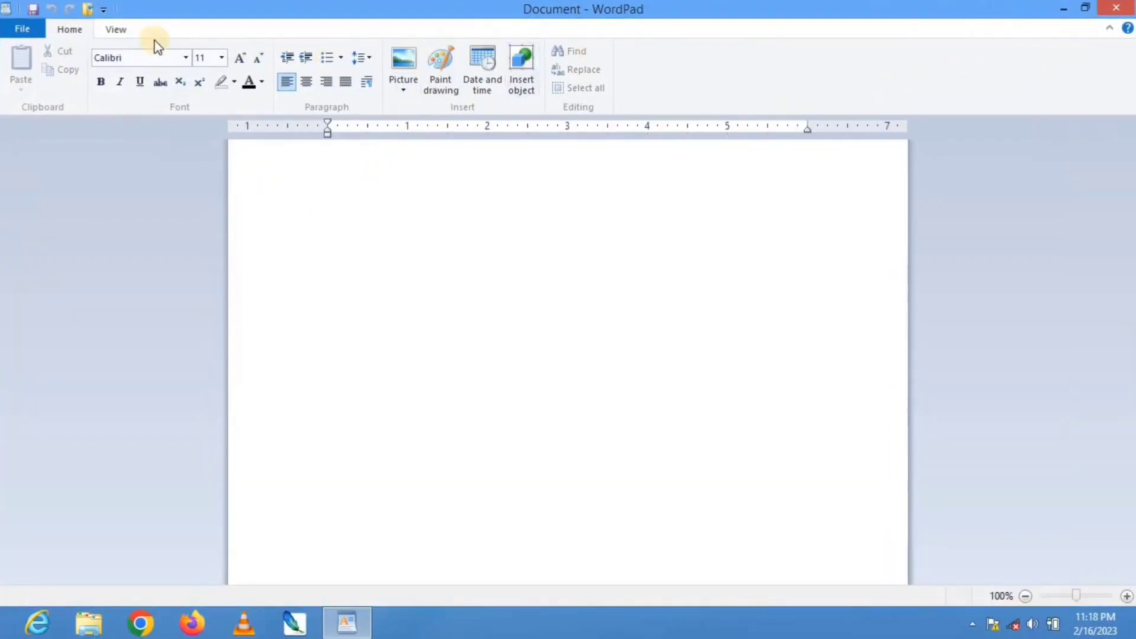
Open the ASTech Rich Text file from the Desktop folder by browsing for it
{"action": "left_click", "coordinate": [38, 34]}
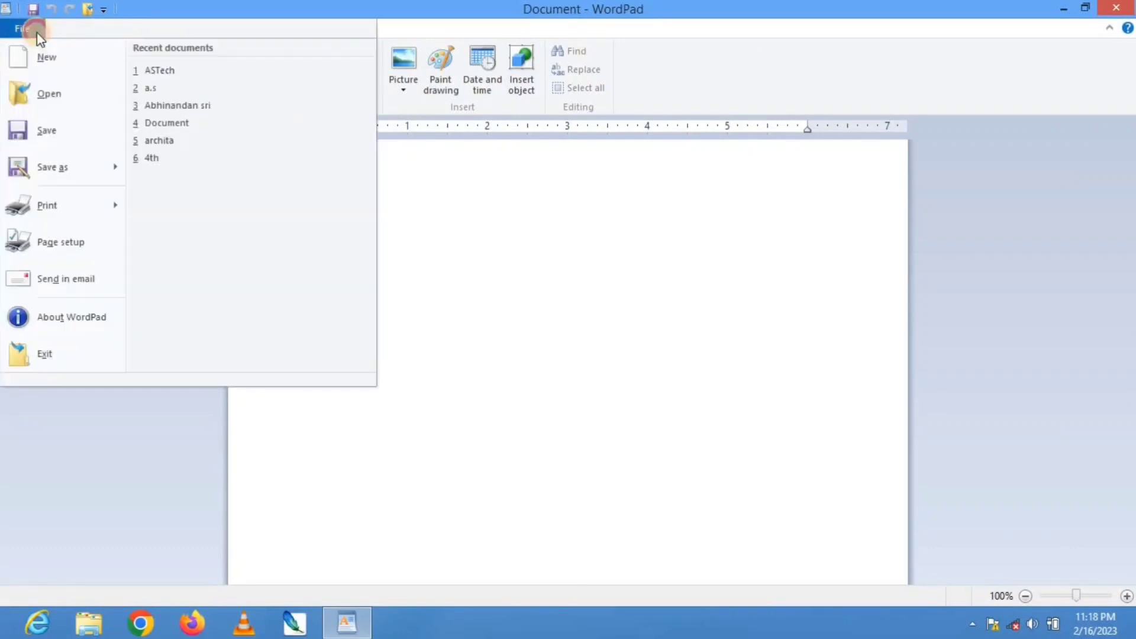
{"action": "left_click", "coordinate": [47, 96]}
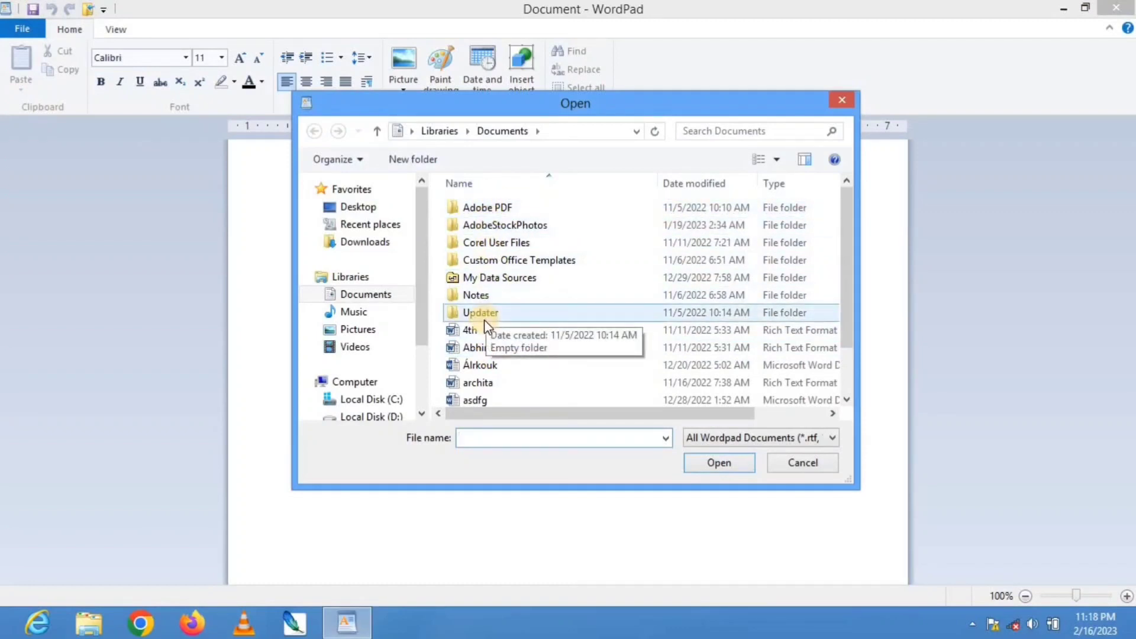
{"action": "left_click", "coordinate": [358, 207]}
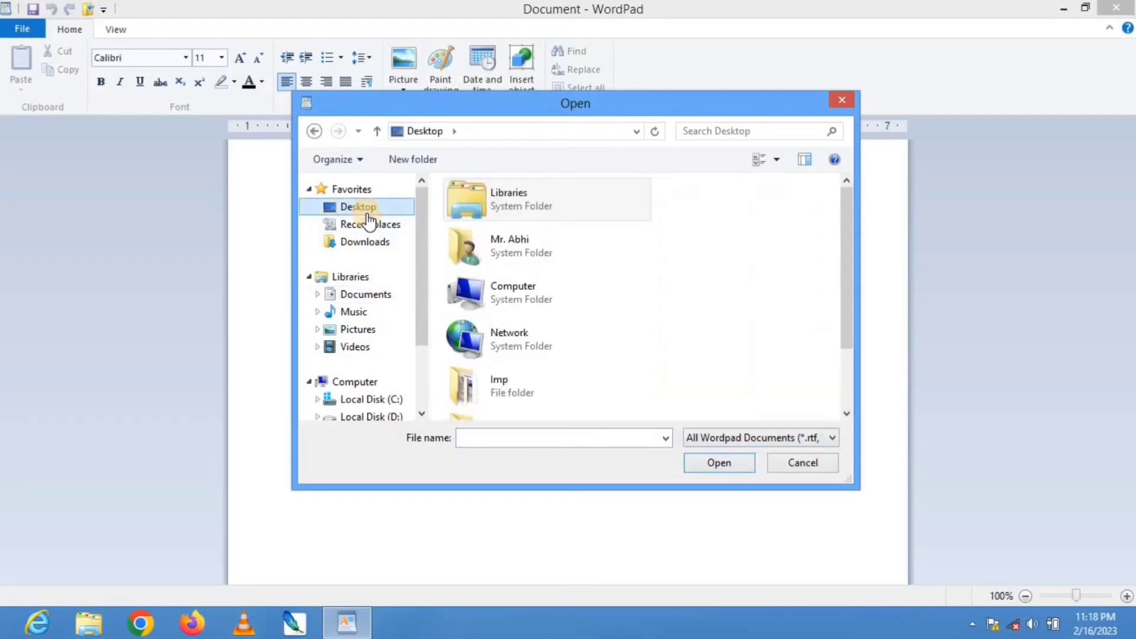
{"action": "scroll", "coordinate": [850, 289], "scroll_direction": "down", "scroll_amount": 2}
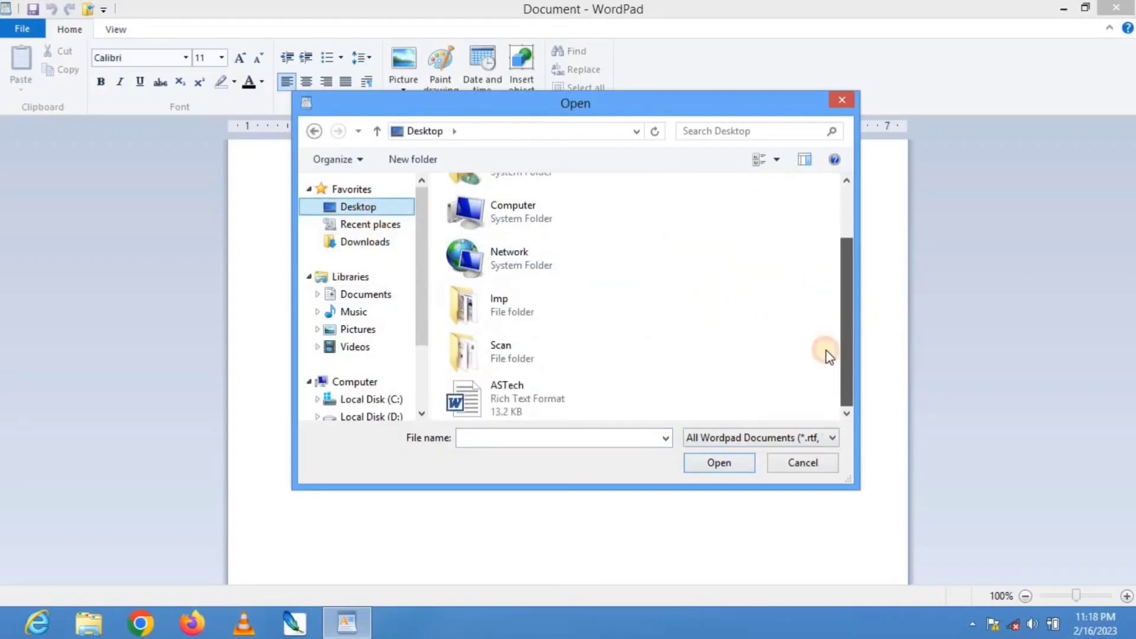
{"action": "left_click", "coordinate": [535, 404]}
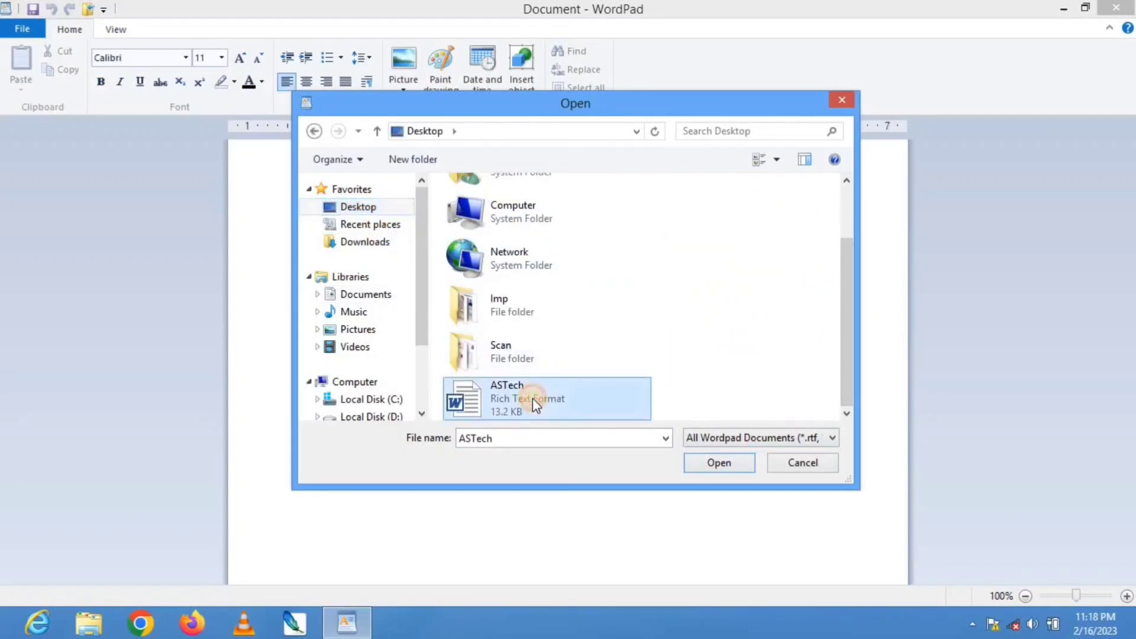
{"action": "left_click", "coordinate": [706, 462]}
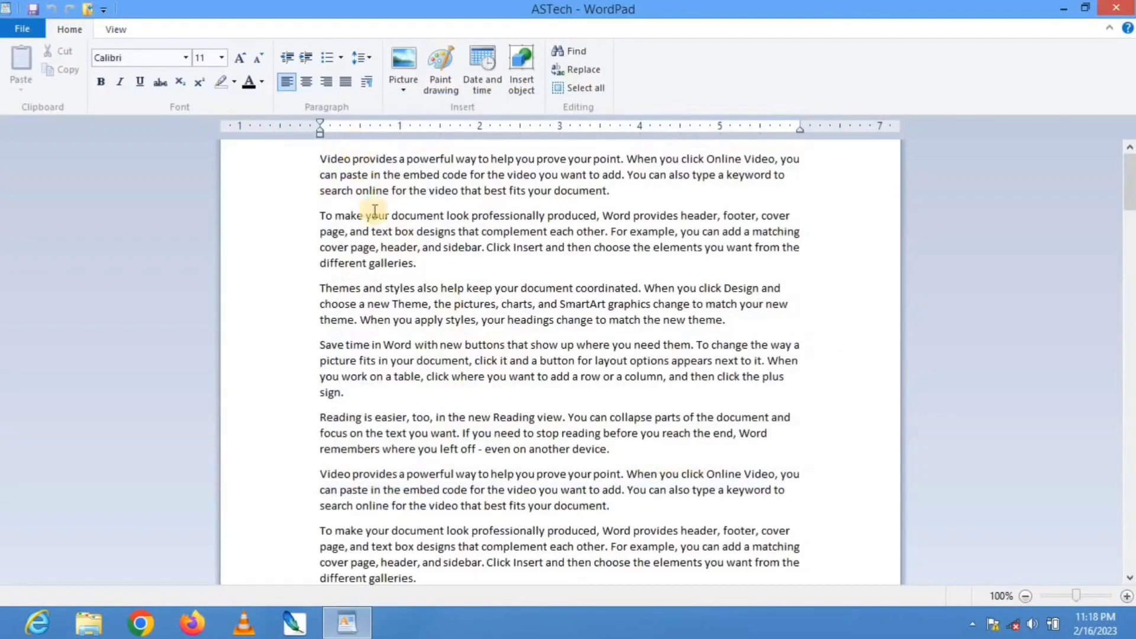
Create a new blank document and enter the text "Ram is a Good Boy."
{"action": "left_click", "coordinate": [27, 27]}
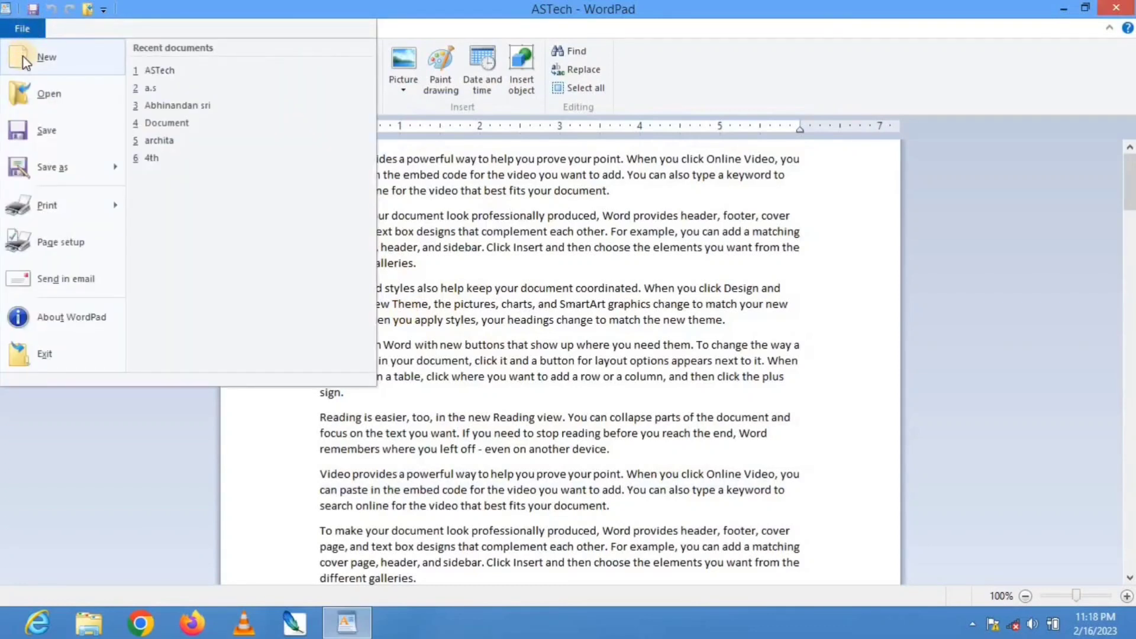
{"action": "left_click", "coordinate": [26, 59]}
{"action": "left_click", "coordinate": [24, 28]}
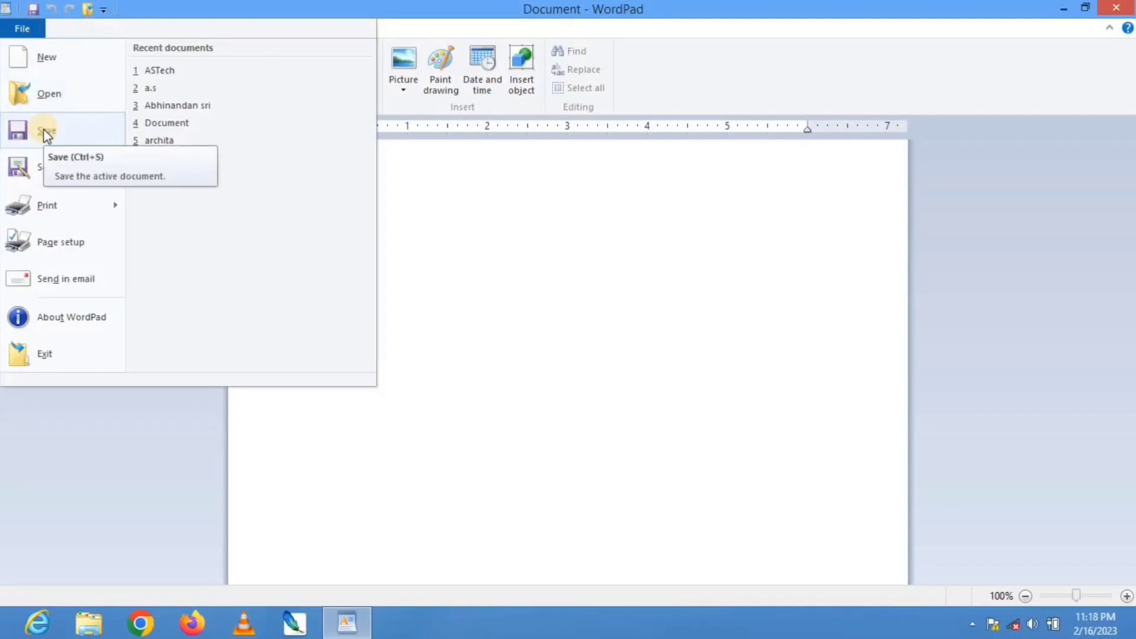
{"action": "left_click", "coordinate": [407, 193]}
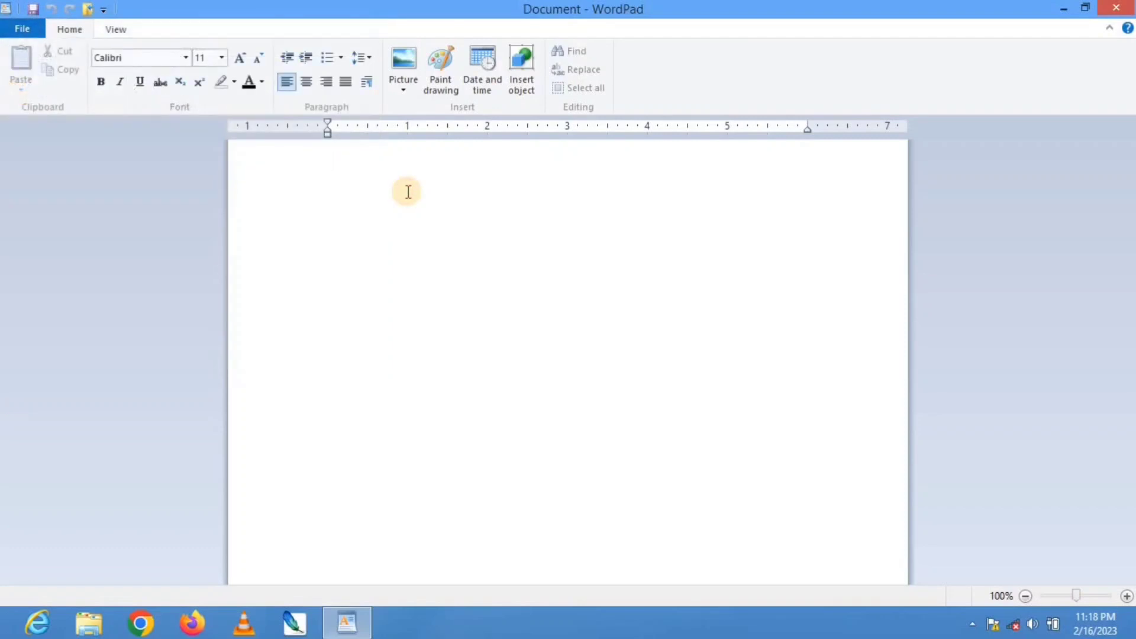
{"action": "type", "text": "Ra"}
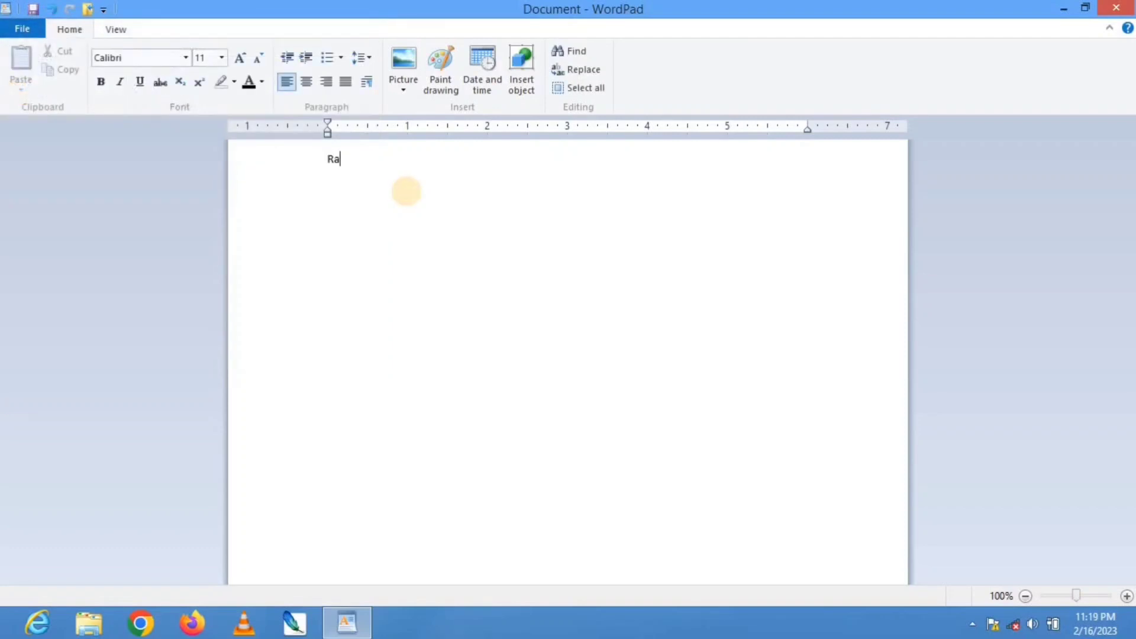
{"action": "type", "text": "m is a Good Boy."}
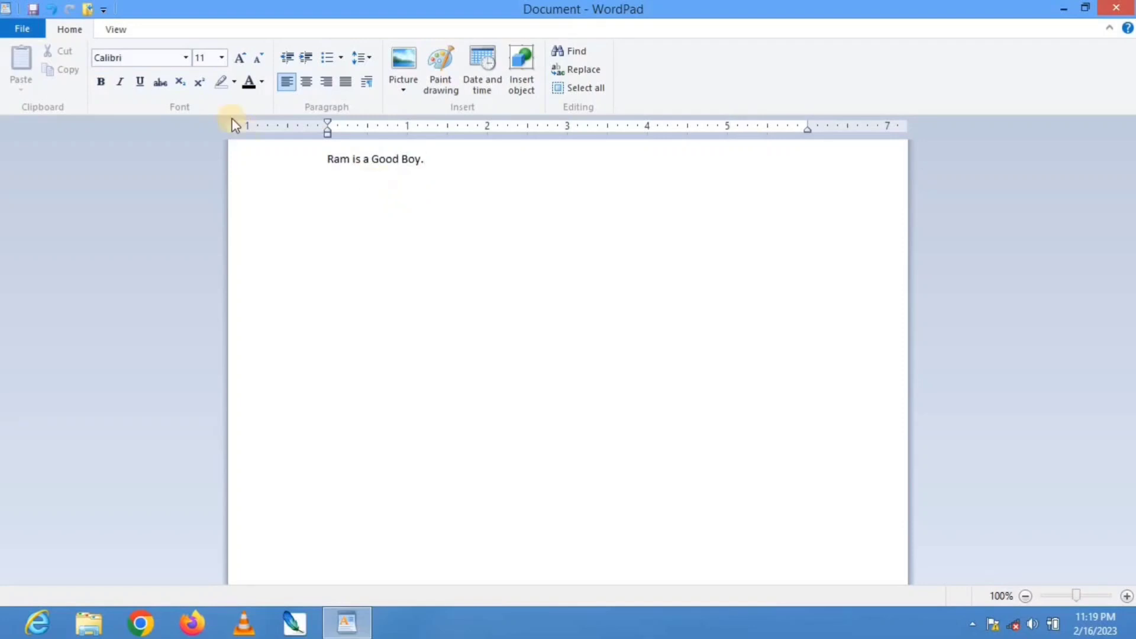
Save the document to the Desktop under the file name Raja in Rich Text Format
{"action": "left_click", "coordinate": [22, 29]}
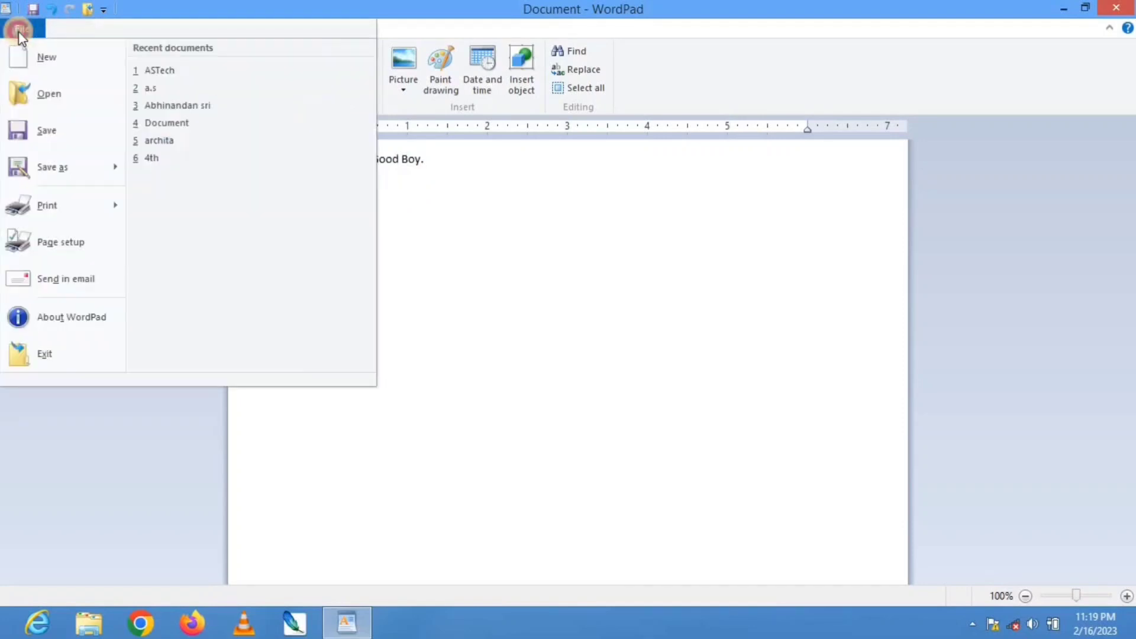
{"action": "left_click", "coordinate": [32, 132]}
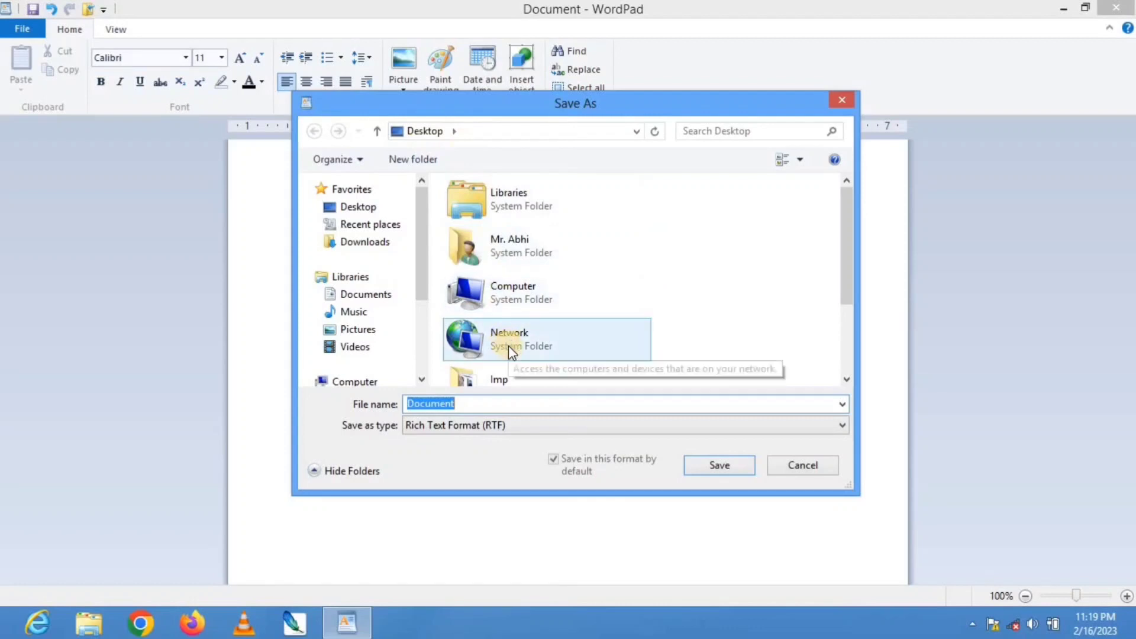
{"action": "left_click", "coordinate": [376, 301]}
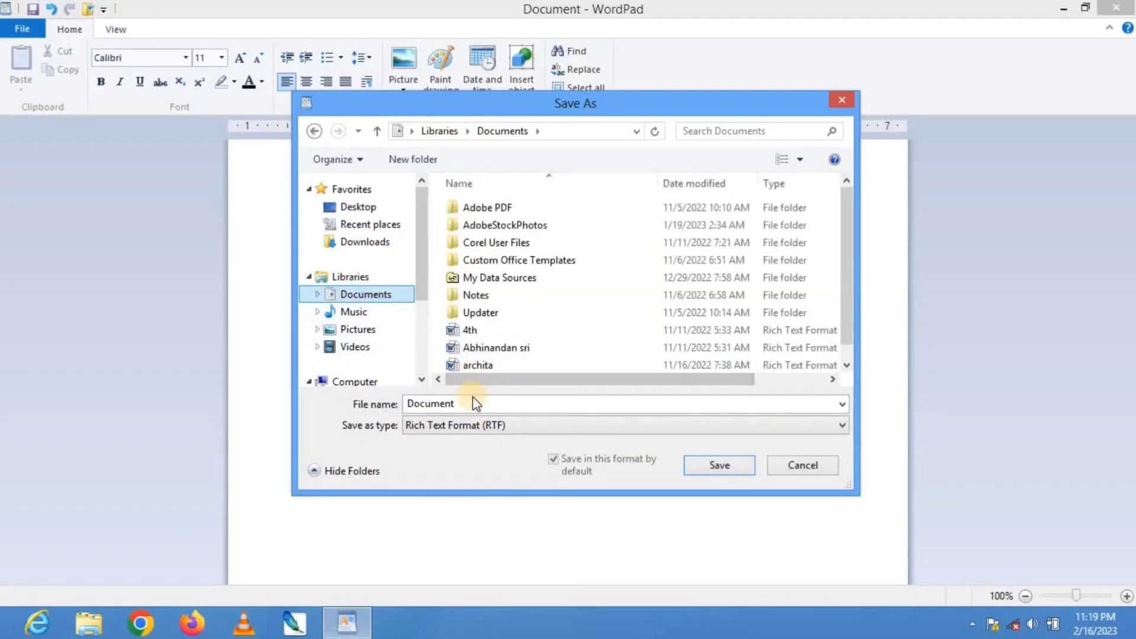
{"action": "left_click", "coordinate": [376, 210]}
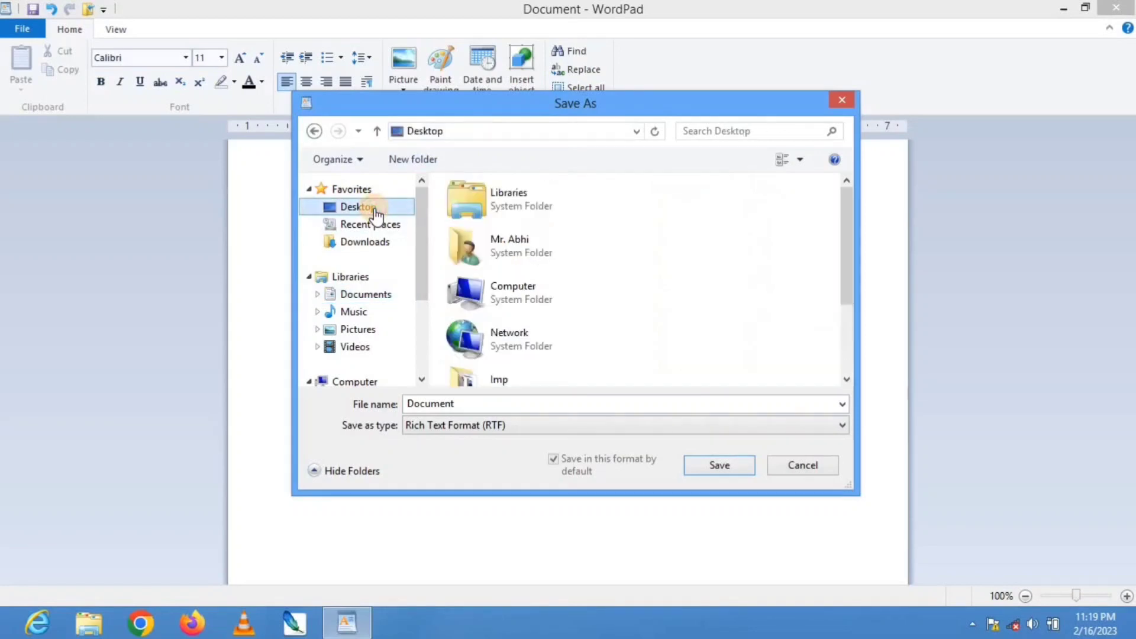
{"action": "double_click", "coordinate": [474, 407]}
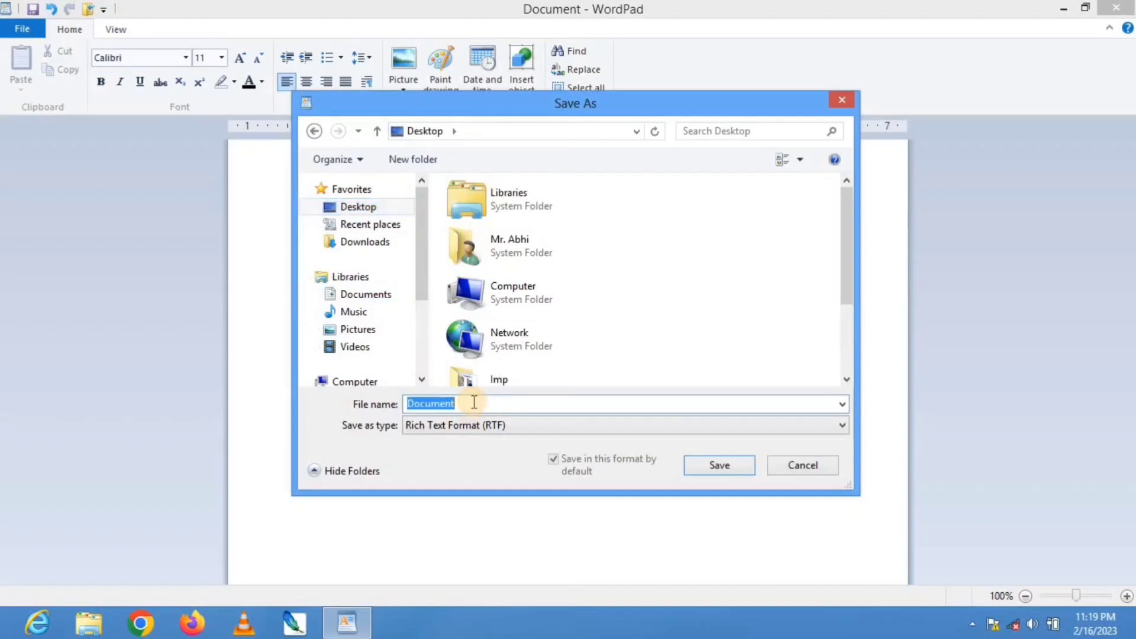
{"action": "type", "text": "Raja"}
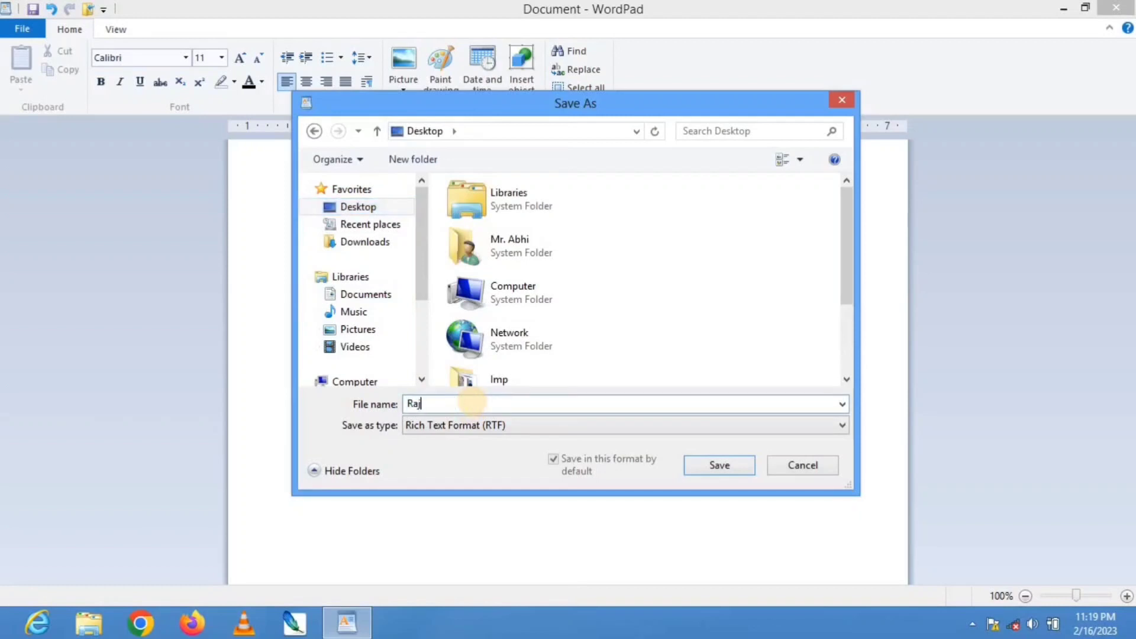
{"action": "left_click", "coordinate": [700, 474]}
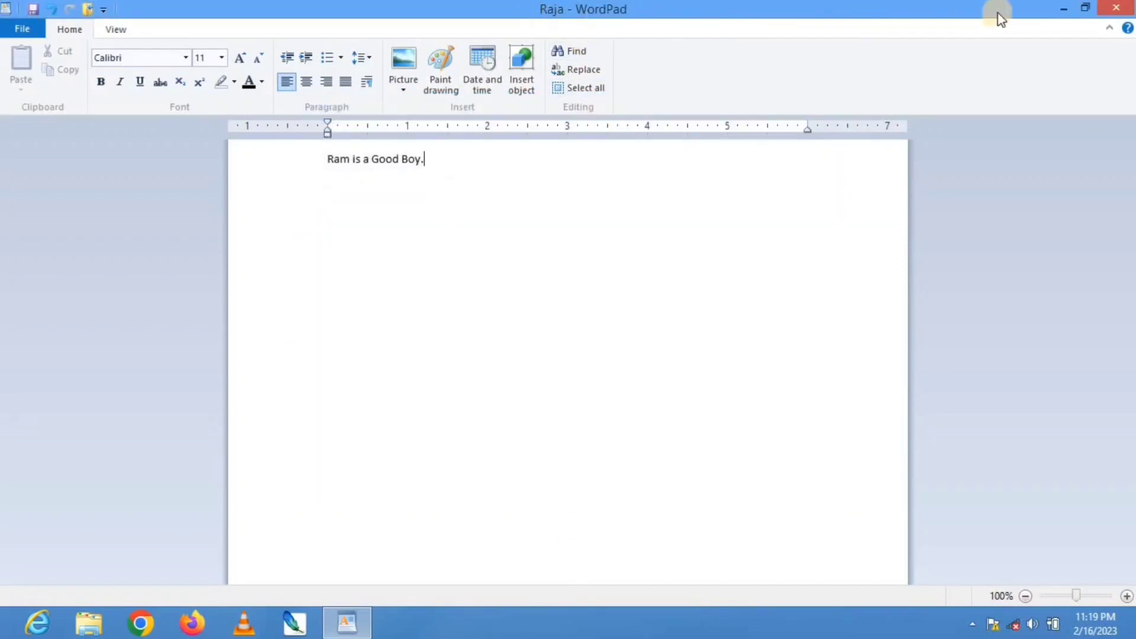
Check the desktop for the saved Raja file, and examine the formats offered for saving a copy of the document
{"action": "left_click", "coordinate": [1064, 8]}
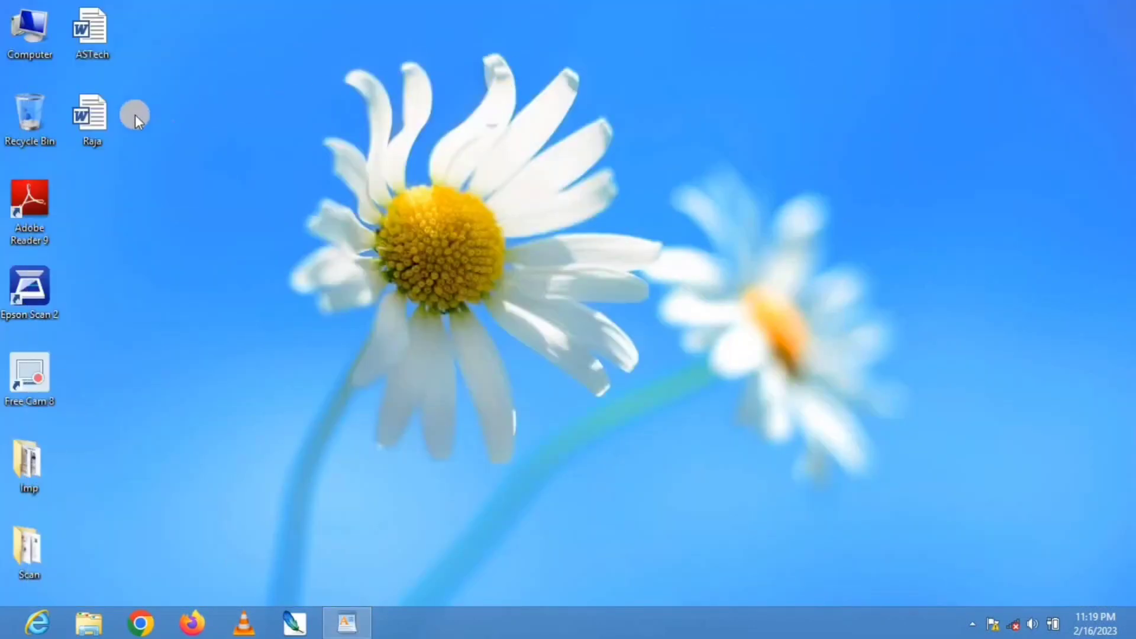
{"action": "left_click", "coordinate": [343, 619]}
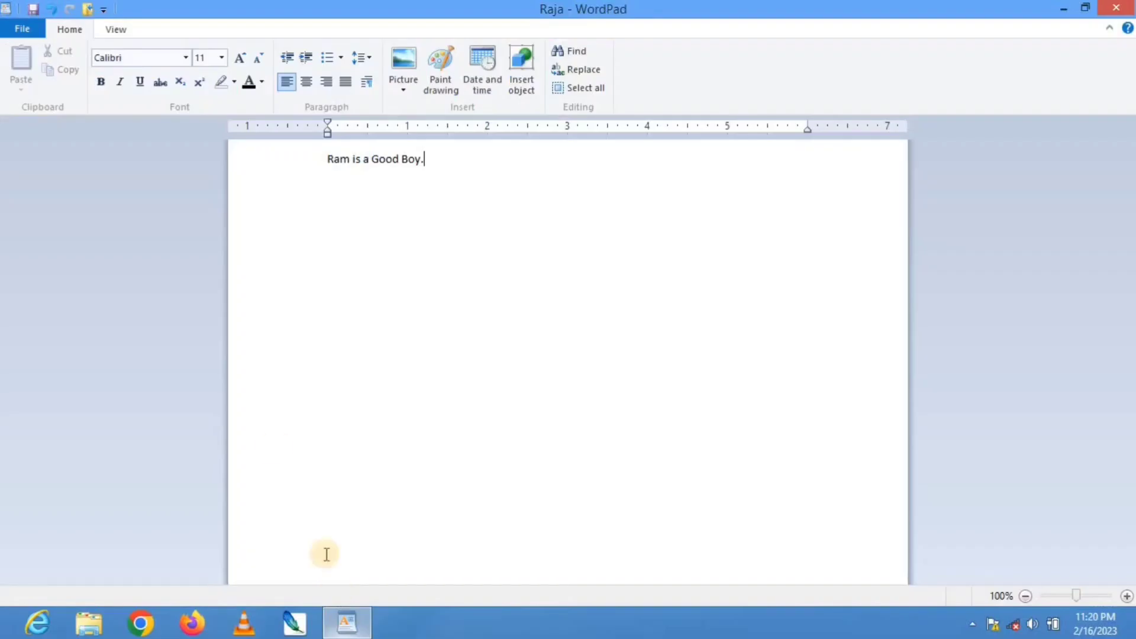
{"action": "left_click", "coordinate": [30, 35]}
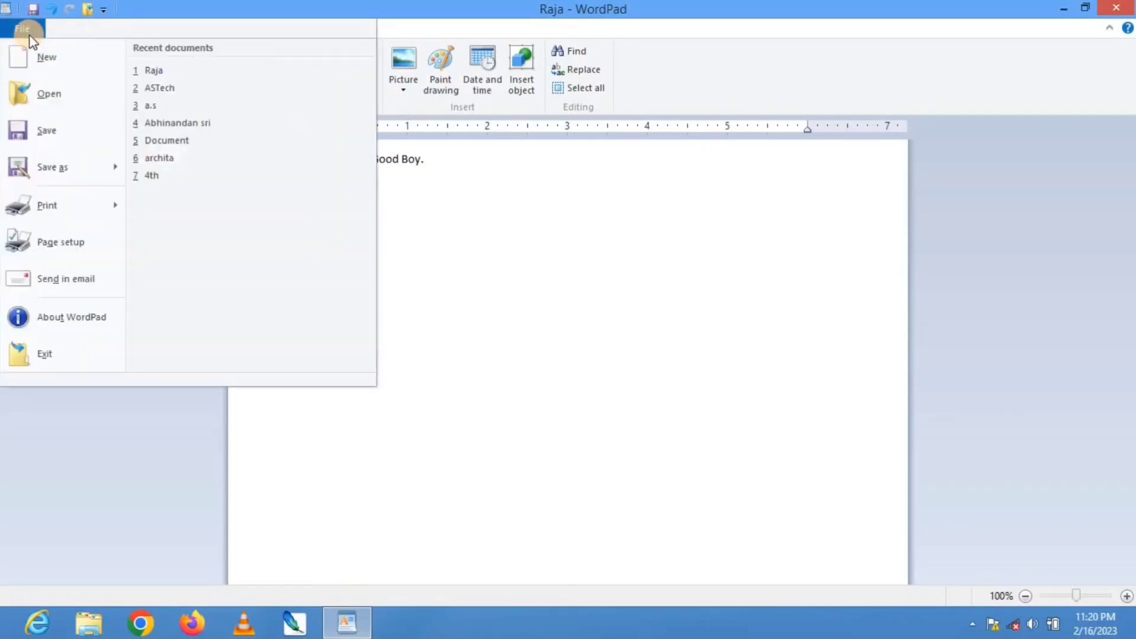
{"action": "mouse_move", "coordinate": [38, 183]}
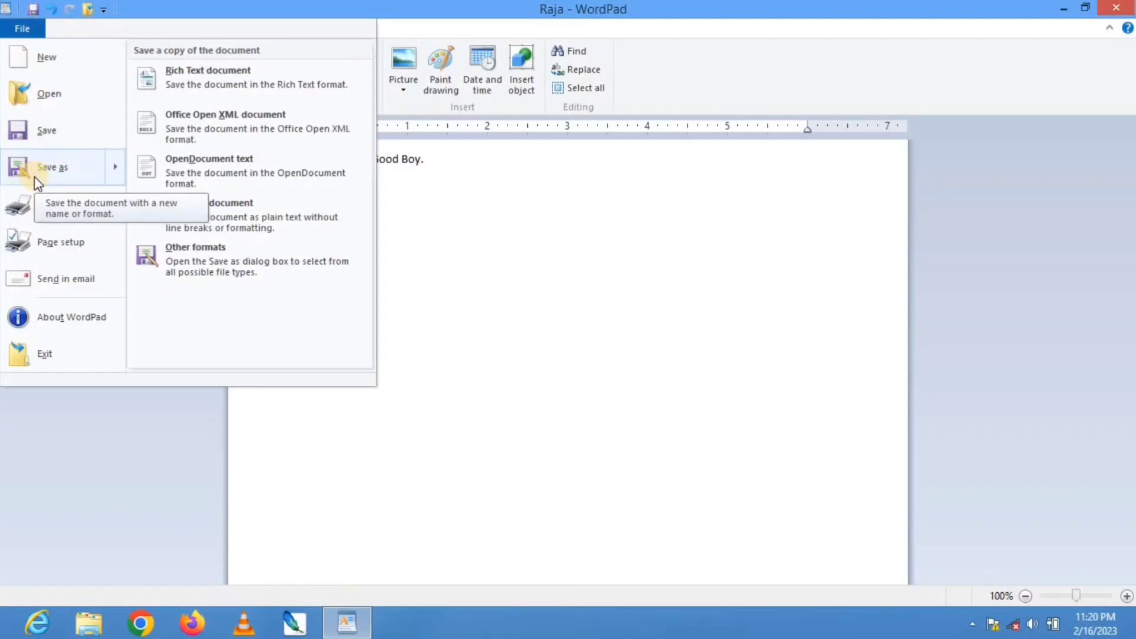
{"action": "left_click", "coordinate": [428, 224]}
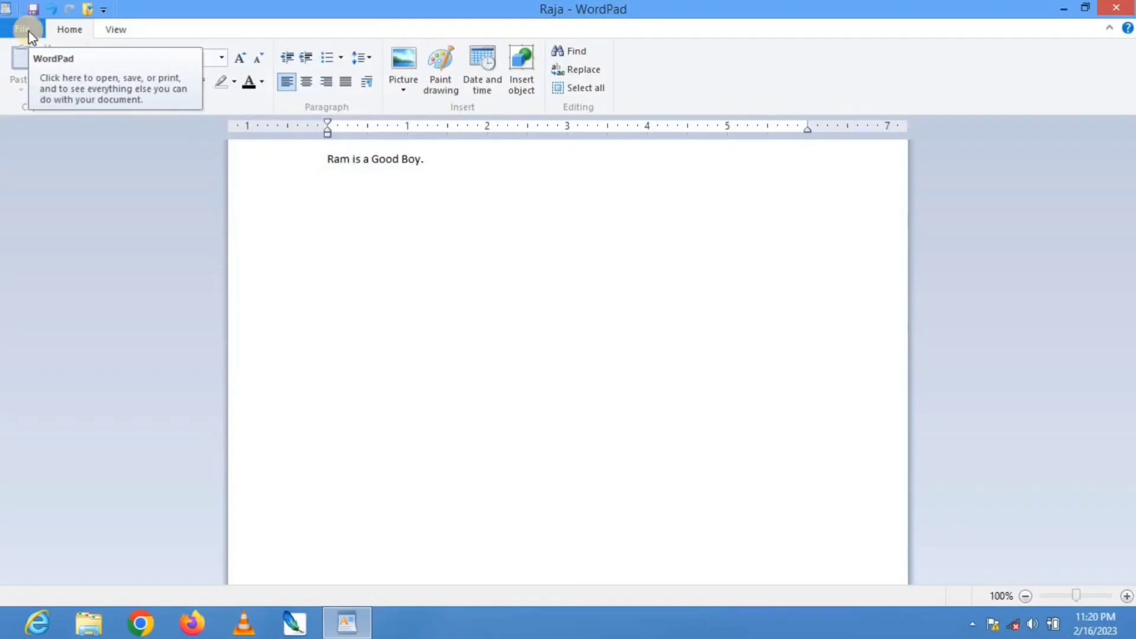
Save a copy of the Raja document on the Desktop under the new file name Ram
{"action": "left_click", "coordinate": [28, 30]}
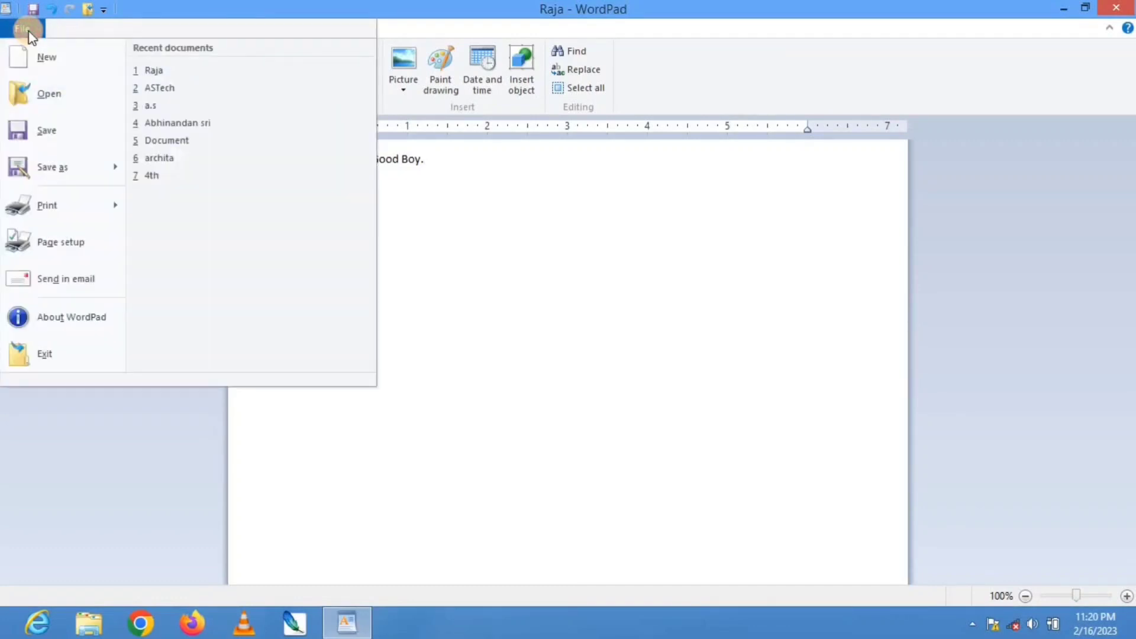
{"action": "left_click", "coordinate": [37, 170]}
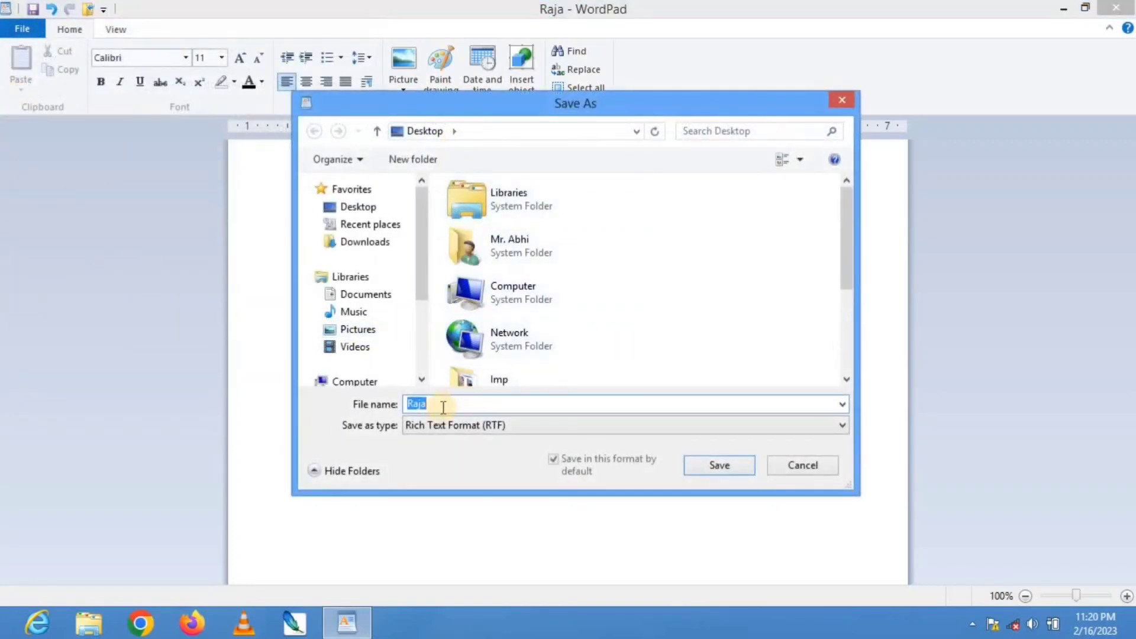
{"action": "type", "text": "Ram"}
{"action": "left_click", "coordinate": [714, 464]}
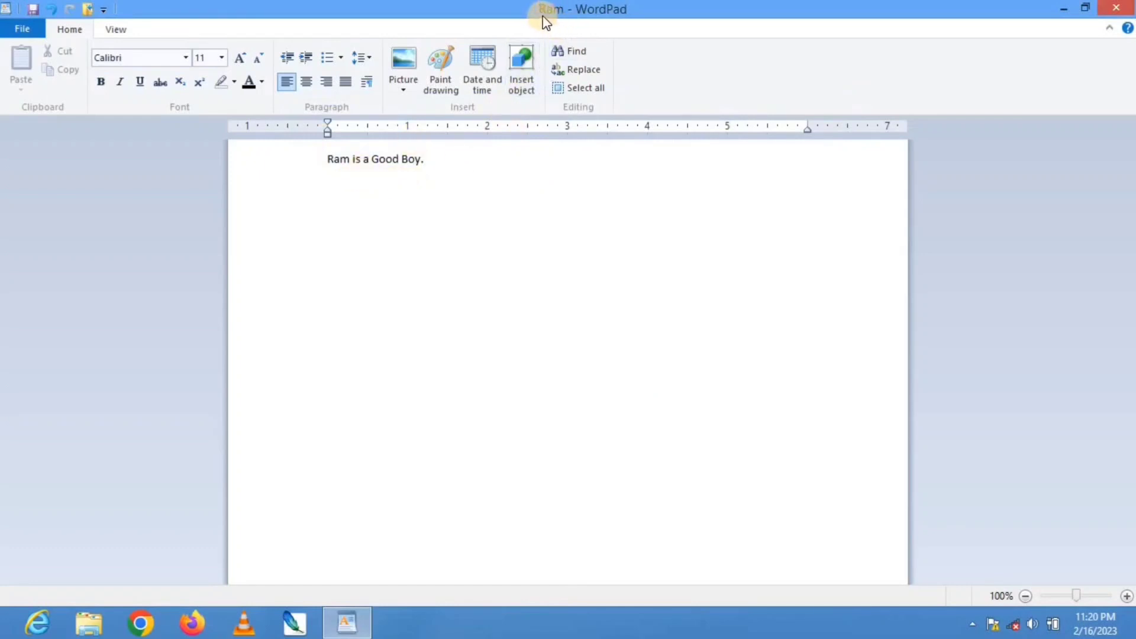
Check the desktop for the saved Ram copy and return to the document
{"action": "left_click", "coordinate": [1063, 8]}
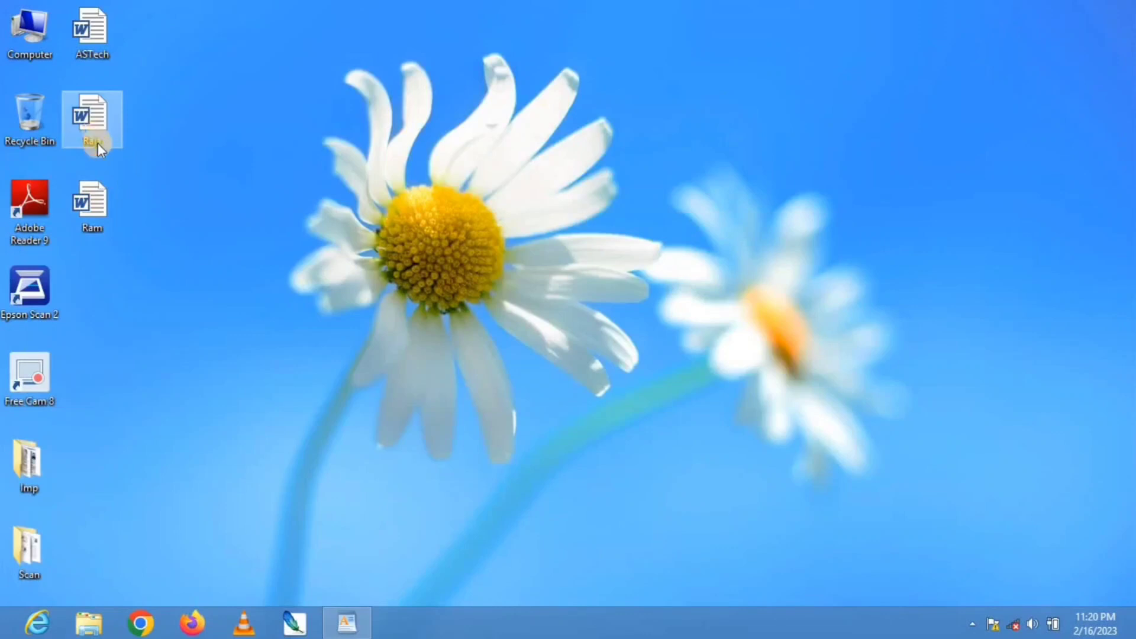
{"action": "left_click", "coordinate": [370, 620]}
Open the print settings for the Ram document and select the EPSON L380 Series printer
{"action": "left_click", "coordinate": [24, 31]}
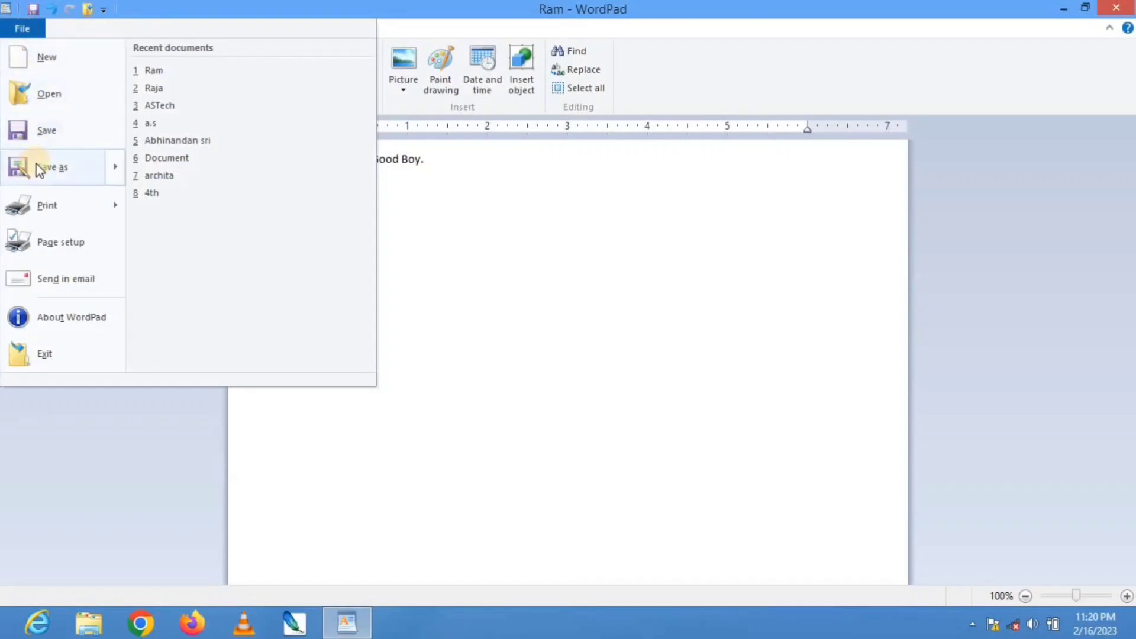
{"action": "mouse_move", "coordinate": [46, 213]}
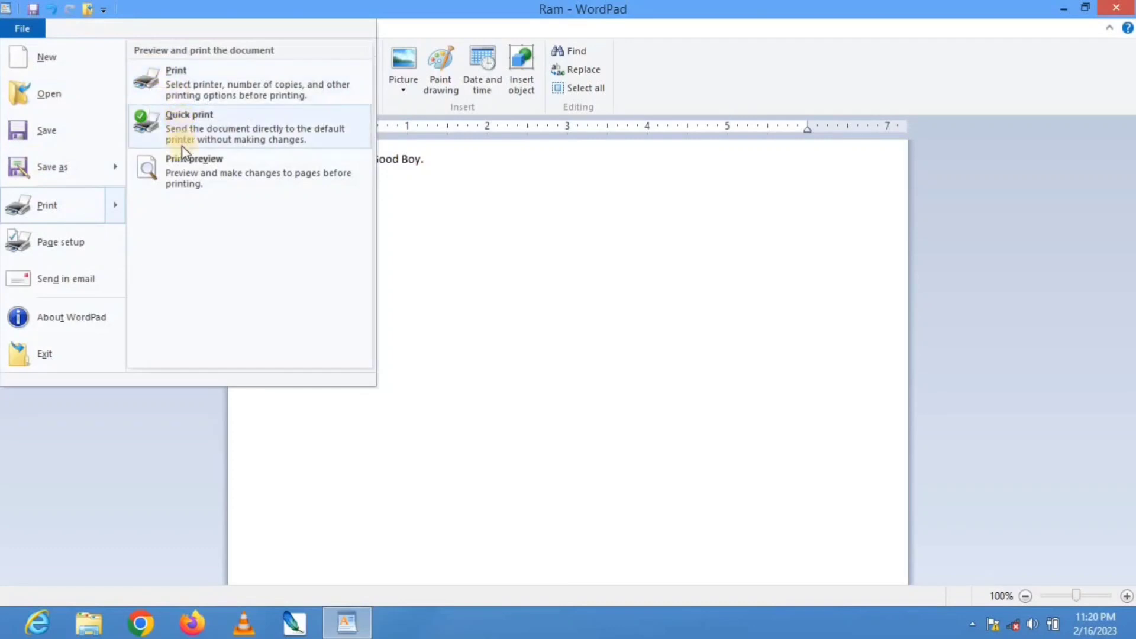
{"action": "left_click", "coordinate": [166, 72]}
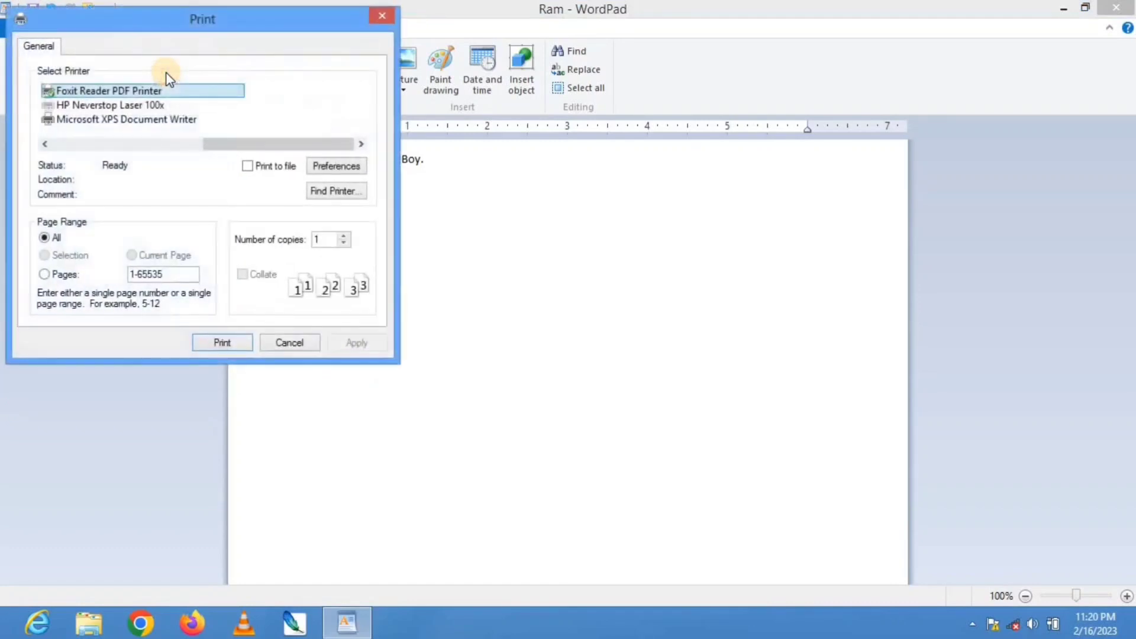
{"action": "left_click_drag", "start_coordinate": [201, 21], "coordinate": [359, 122]}
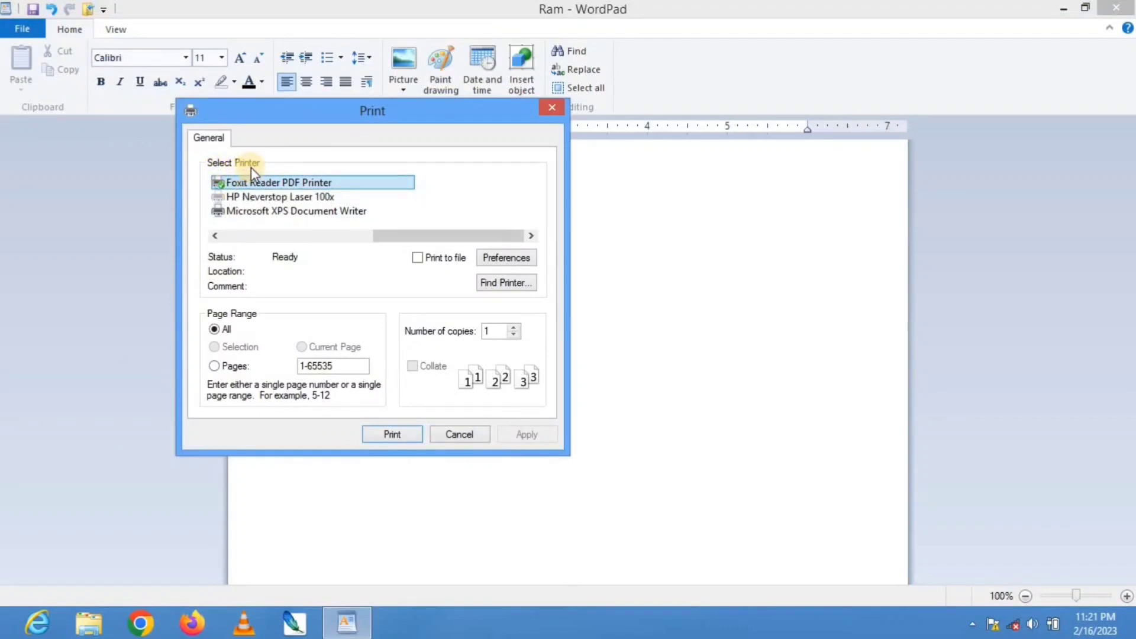
{"action": "left_click_drag", "start_coordinate": [376, 235], "coordinate": [219, 256]}
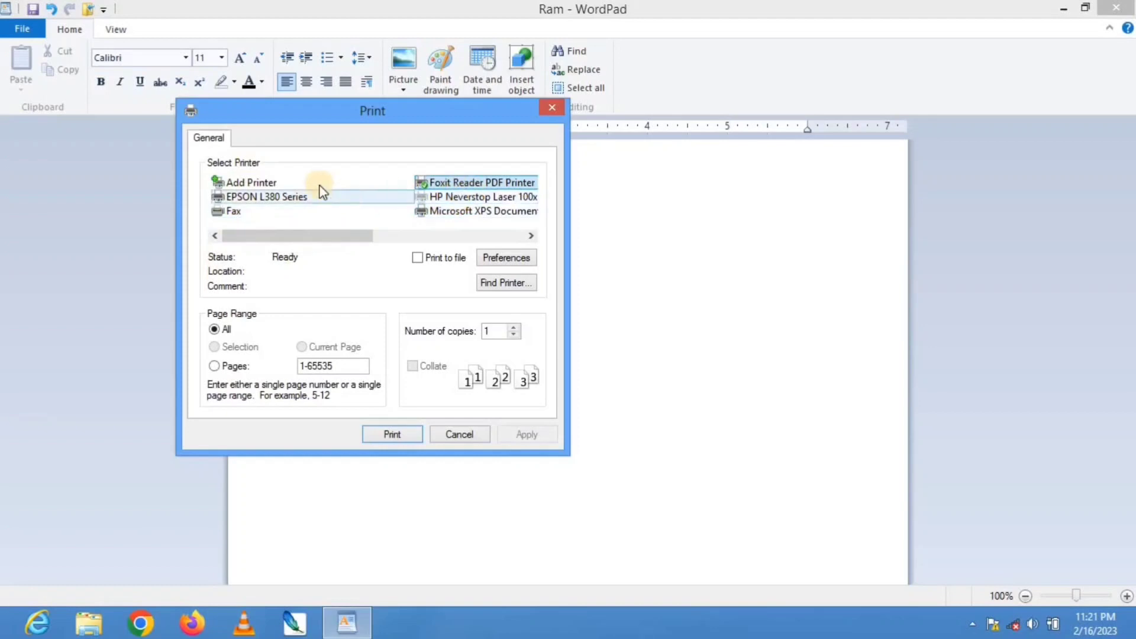
{"action": "left_click", "coordinate": [279, 198]}
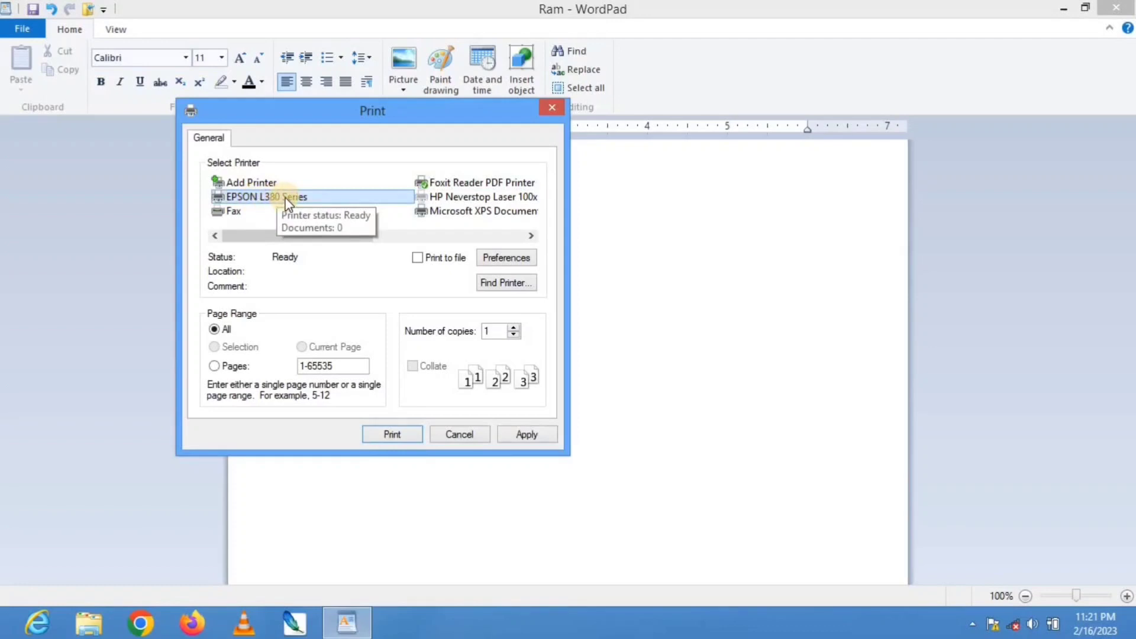
Examine the EPSON L380 Series printing preferences and available document sizes, and leave the print settings without printing
{"action": "left_click", "coordinate": [502, 258]}
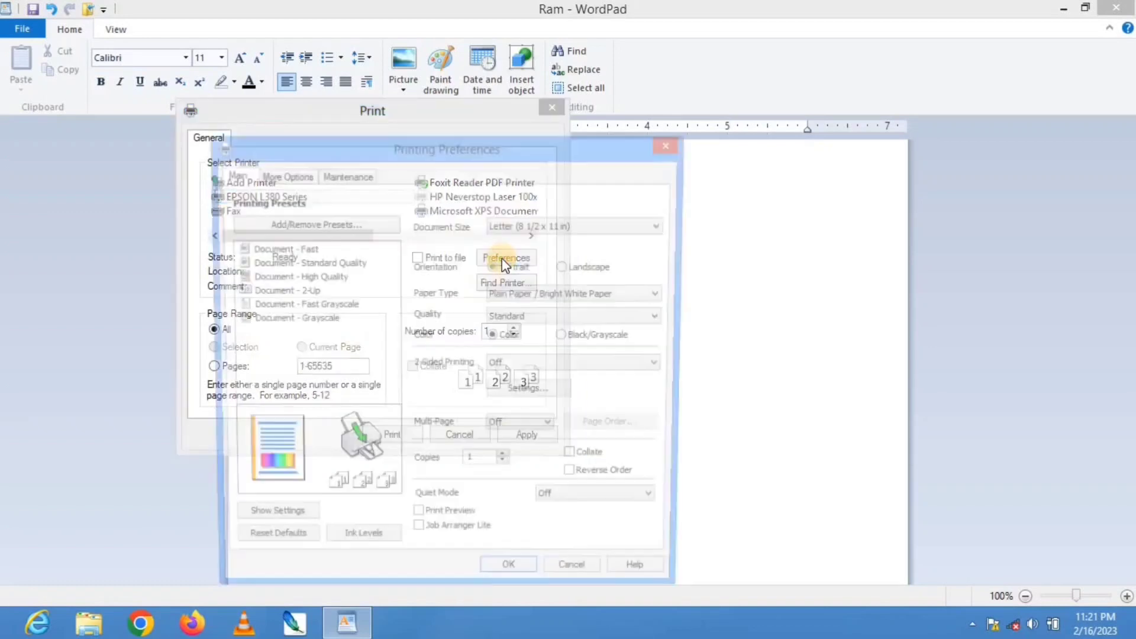
{"action": "left_click_drag", "start_coordinate": [391, 148], "coordinate": [385, 113]}
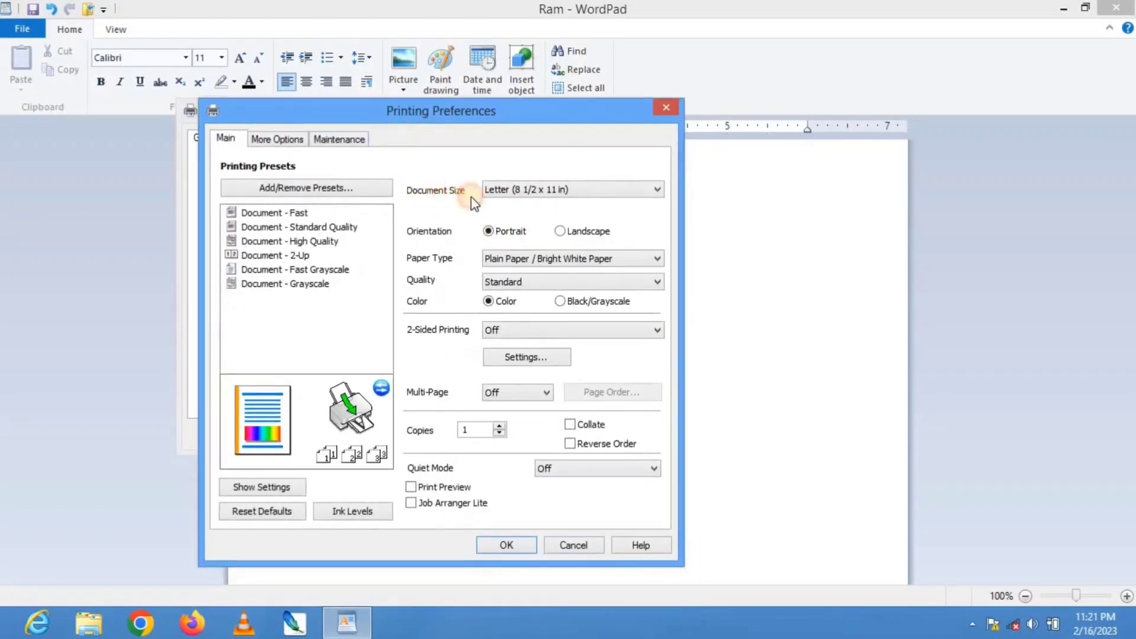
{"action": "left_click", "coordinate": [513, 188]}
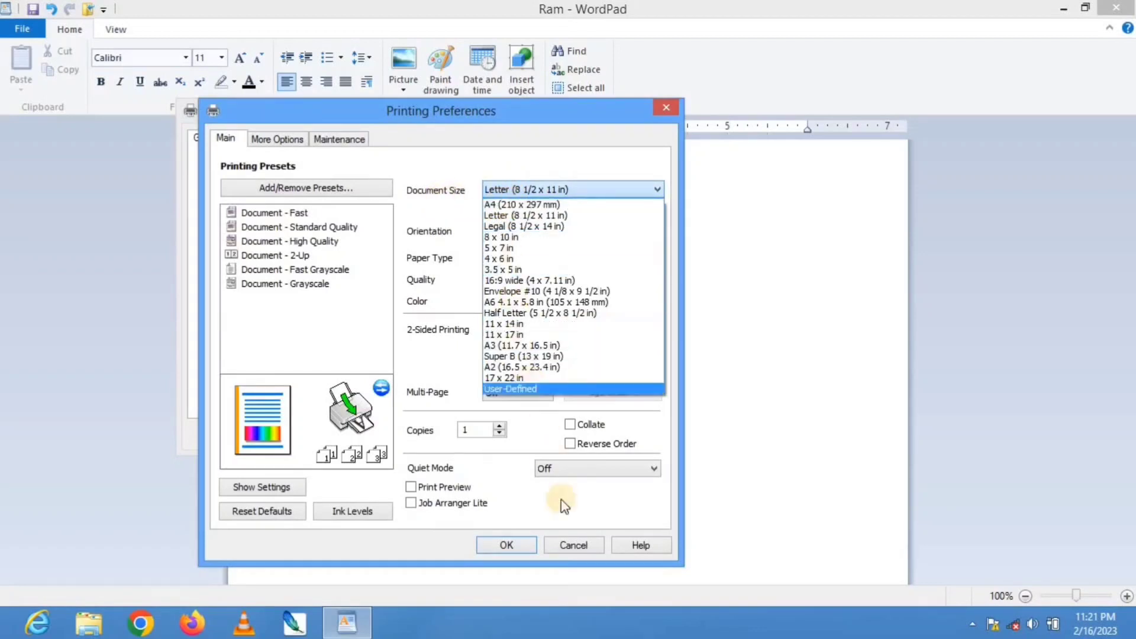
{"action": "left_click", "coordinate": [581, 545]}
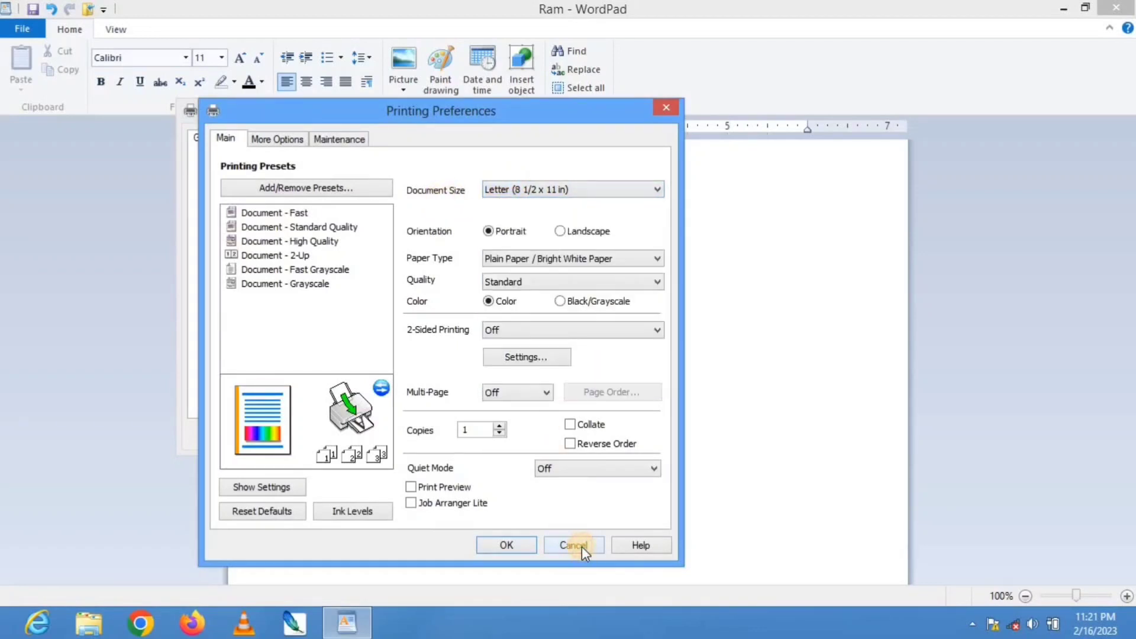
{"action": "left_click", "coordinate": [581, 545]}
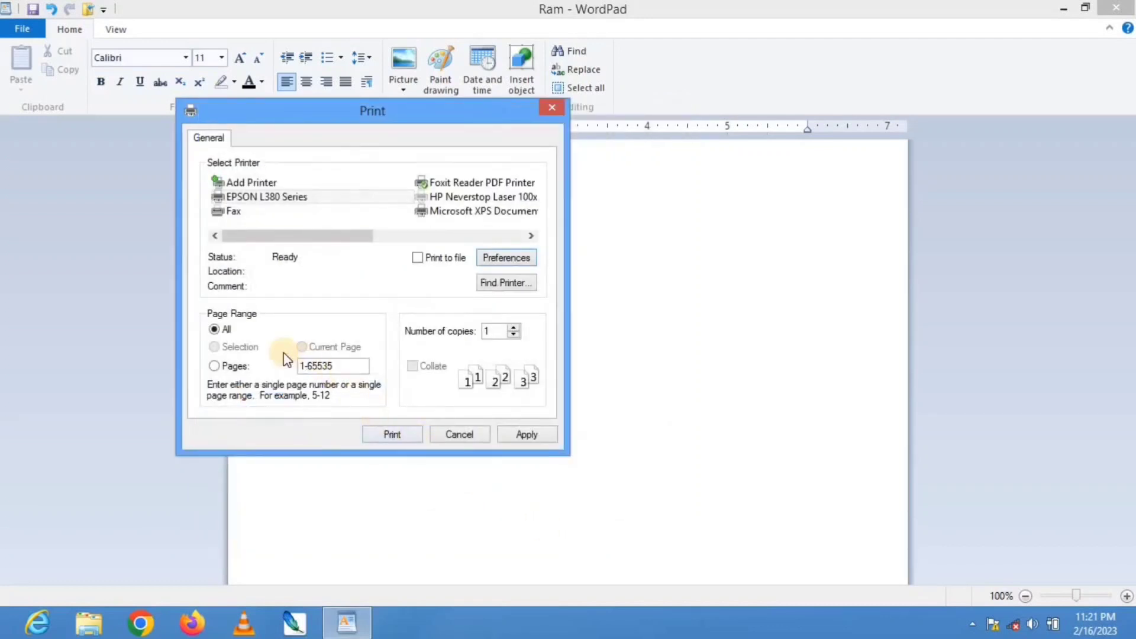
{"action": "left_click", "coordinate": [459, 435]}
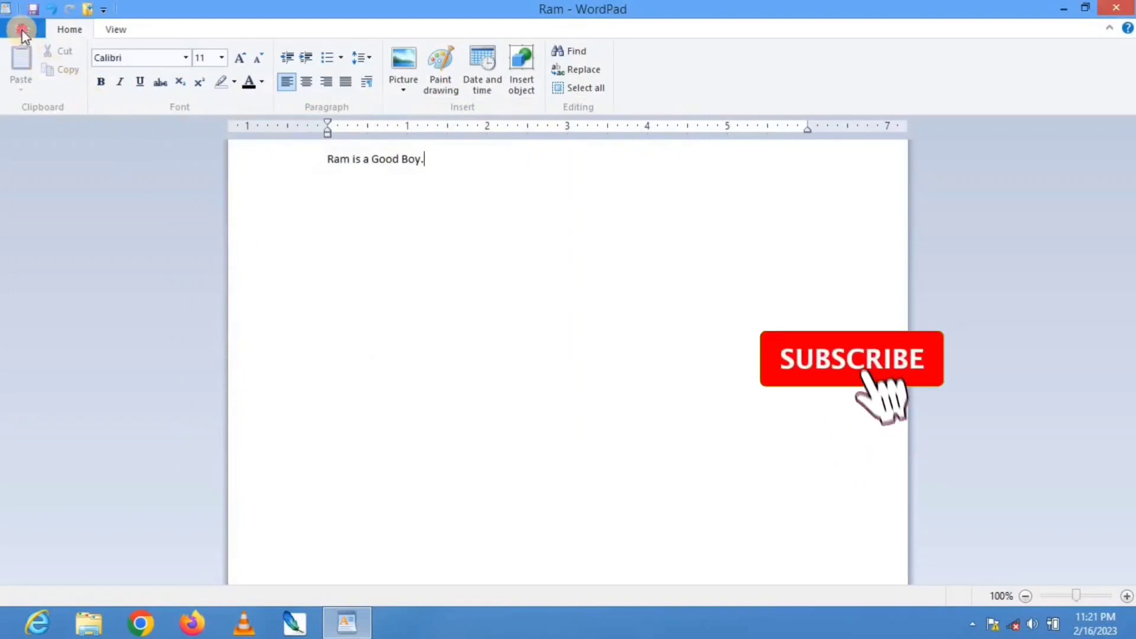
Open the recent document ASTech and bring up its print settings
{"action": "left_click", "coordinate": [22, 28]}
{"action": "left_click", "coordinate": [155, 105]}
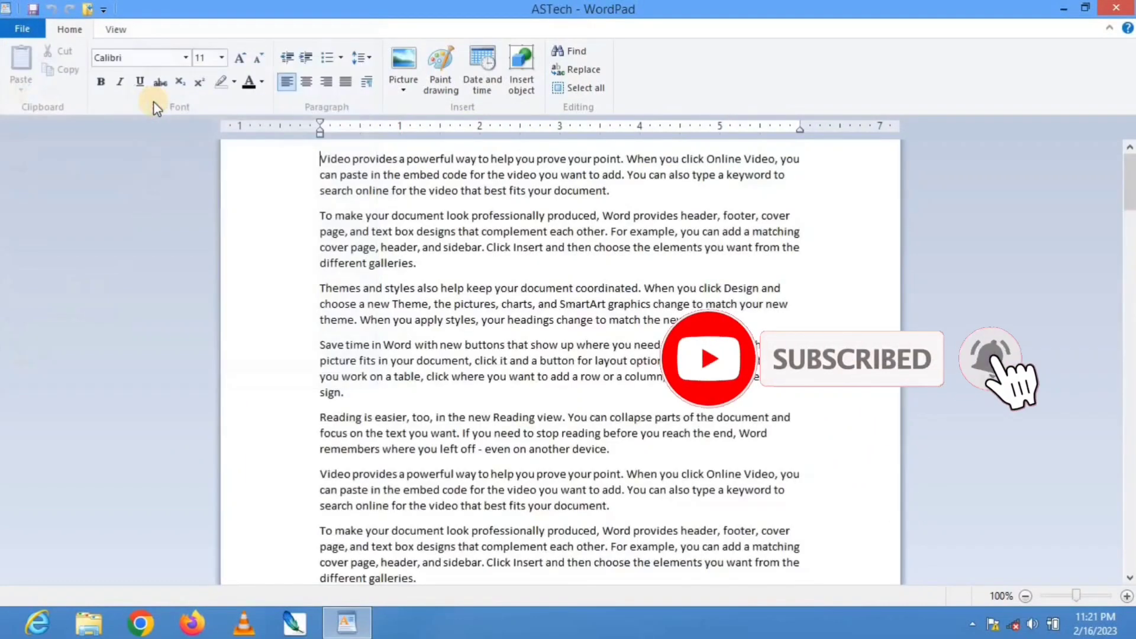
{"action": "left_click", "coordinate": [22, 28]}
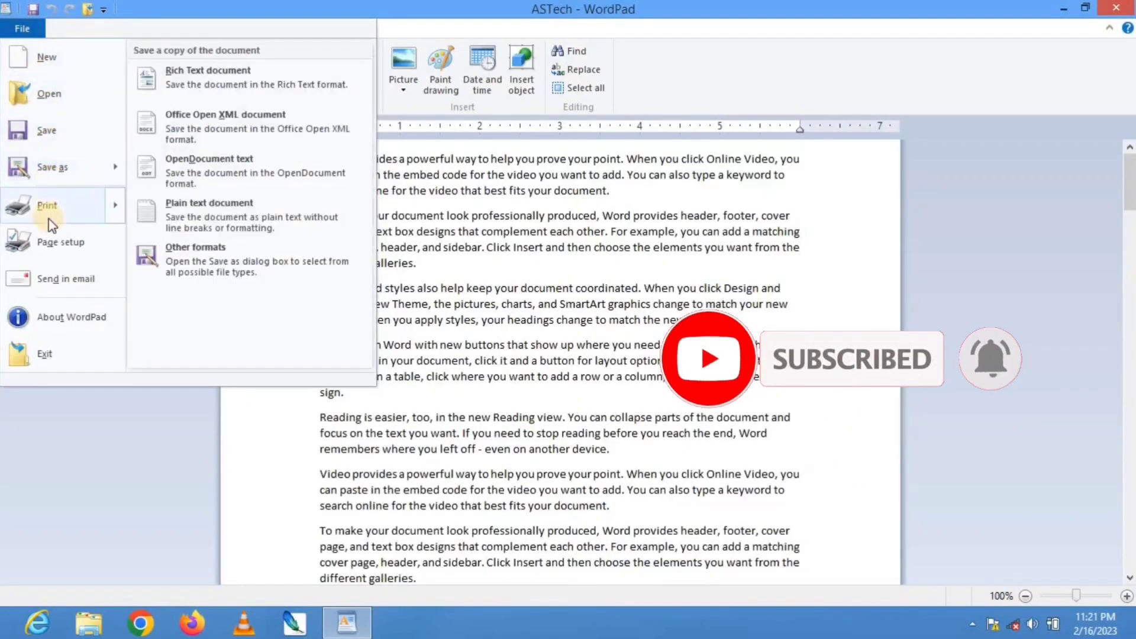
{"action": "mouse_move", "coordinate": [88, 204]}
{"action": "left_click", "coordinate": [173, 74]}
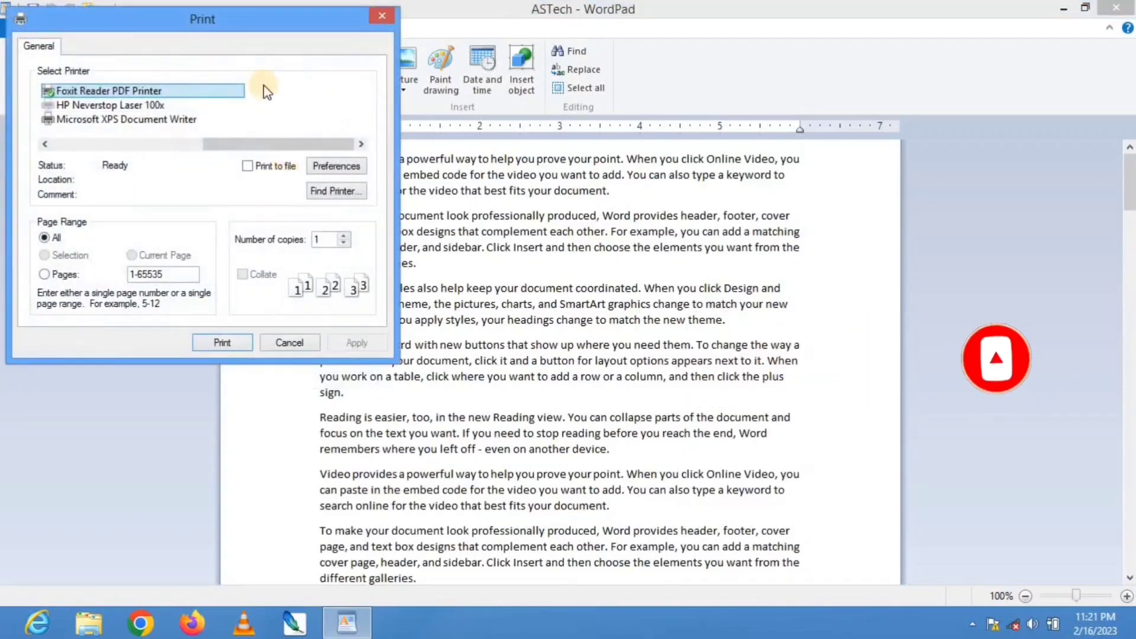
{"action": "left_click_drag", "start_coordinate": [243, 27], "coordinate": [438, 69]}
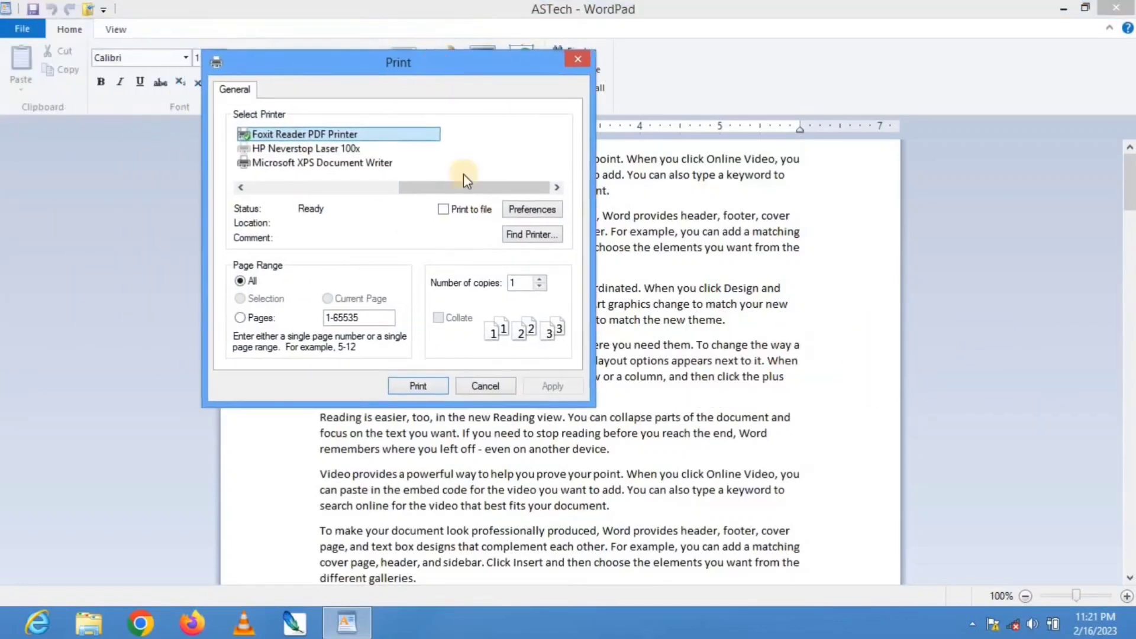
View the Foxit Reader PDF Printer's preferences and select the EPSON L380 Series as the printer instead
{"action": "left_click", "coordinate": [532, 210]}
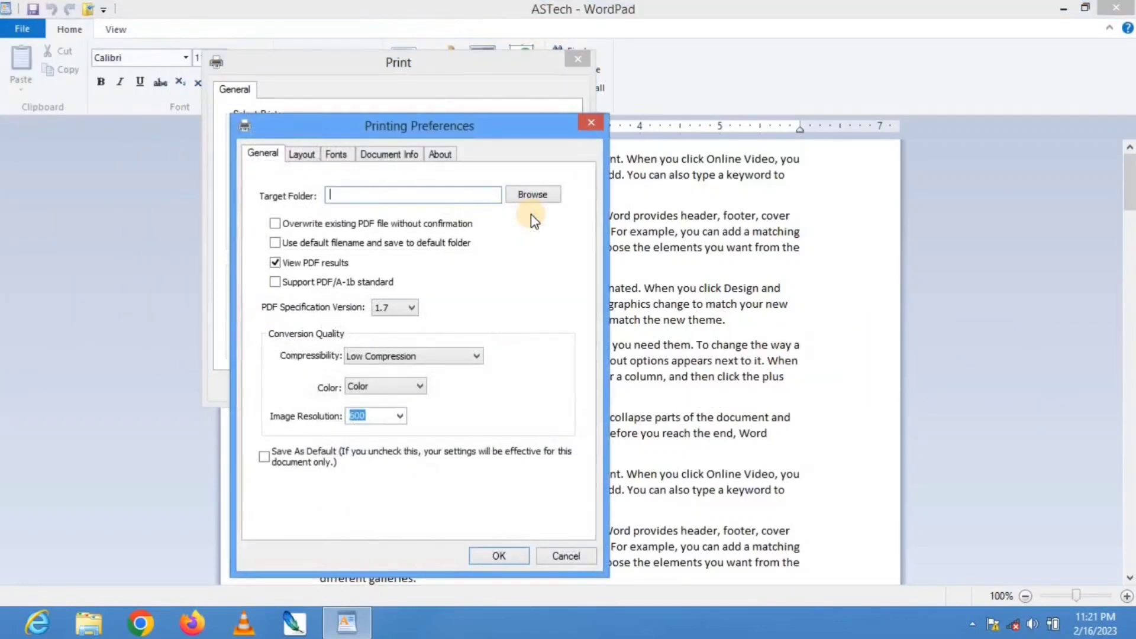
{"action": "left_click", "coordinate": [588, 122]}
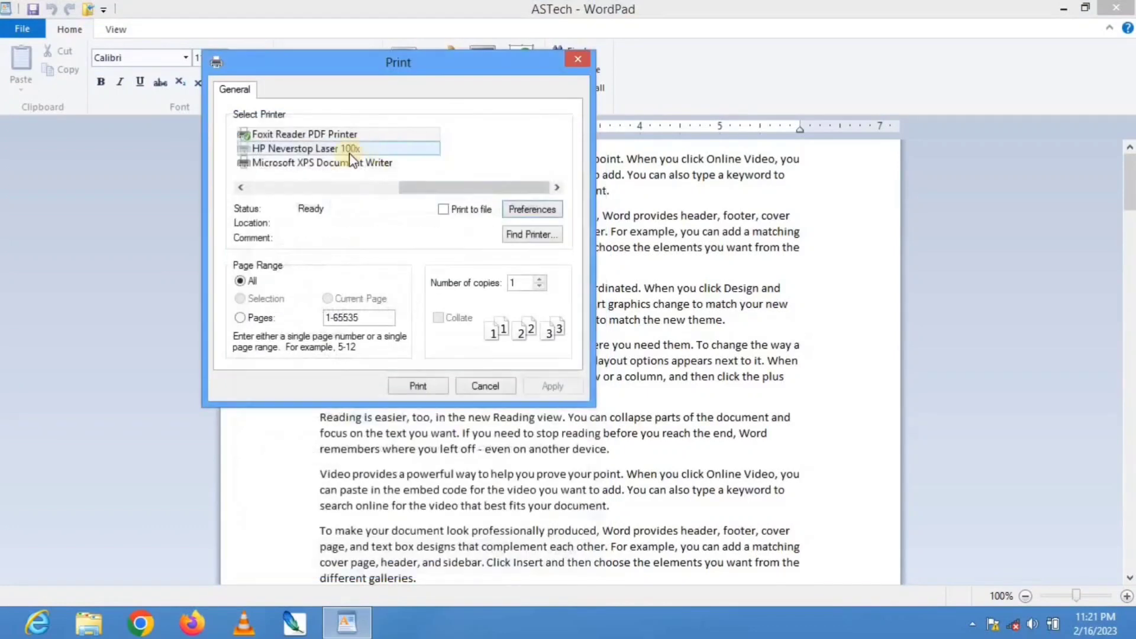
{"action": "left_click", "coordinate": [287, 187]}
{"action": "left_click", "coordinate": [255, 148]}
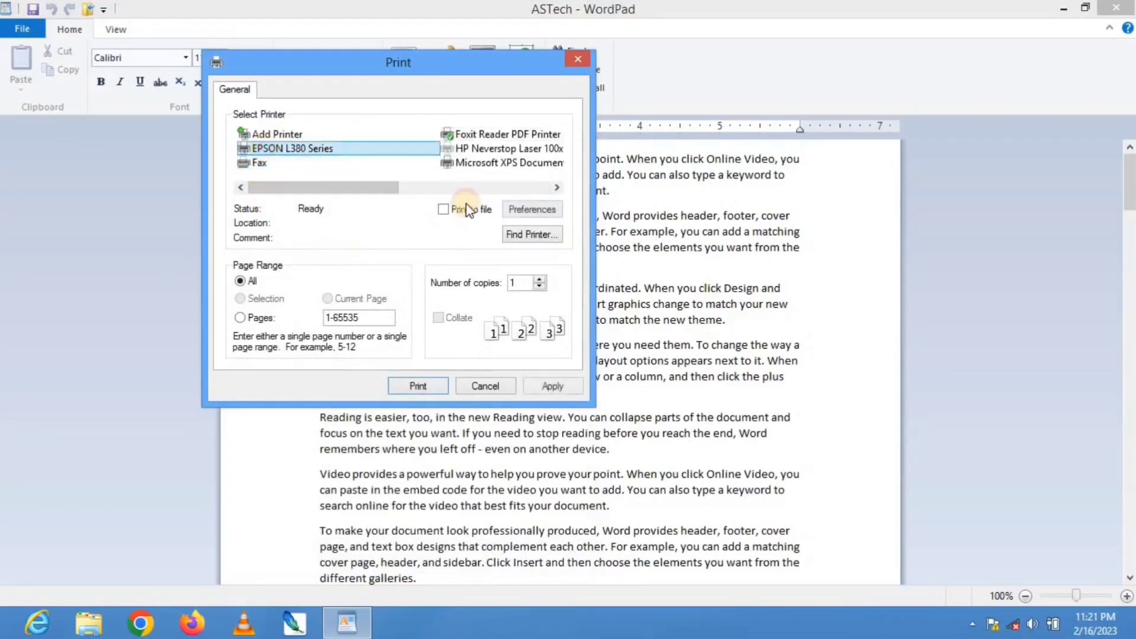
Set the printing preferences to A4 (210 x 297 mm) document size and Black/Grayscale color
{"action": "left_click", "coordinate": [528, 208]}
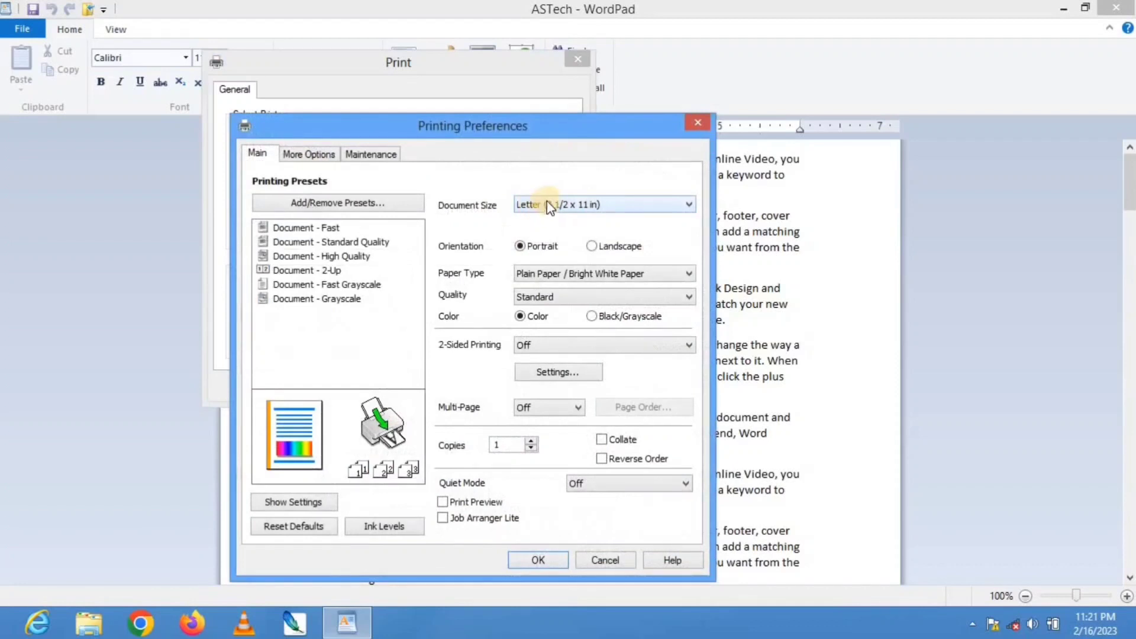
{"action": "left_click", "coordinate": [550, 206]}
{"action": "left_click", "coordinate": [546, 216]}
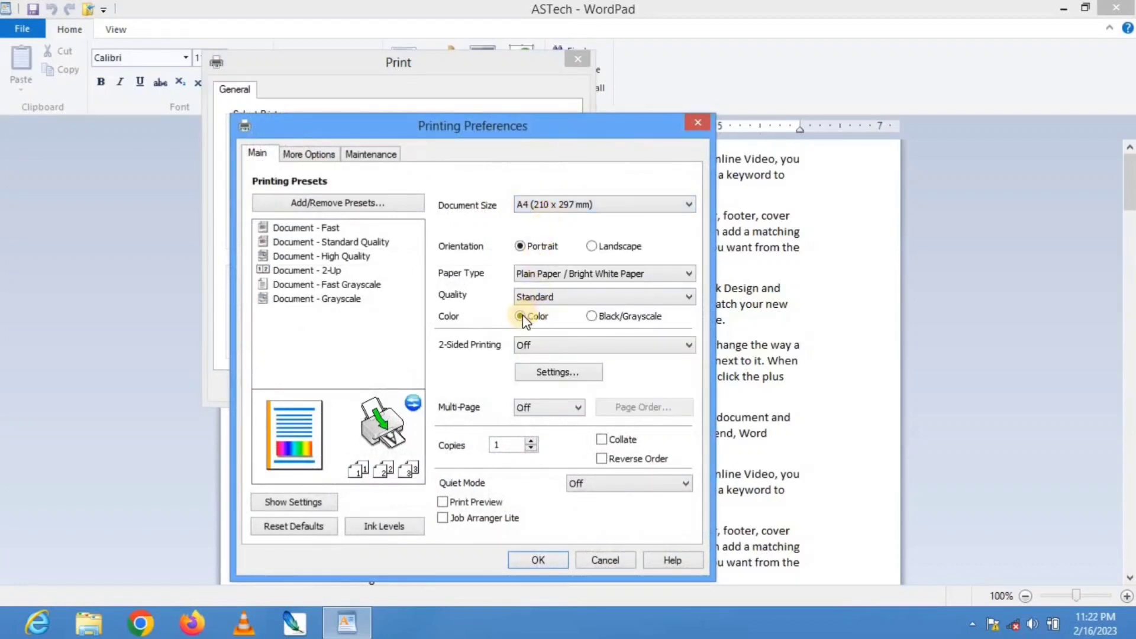
{"action": "left_click", "coordinate": [595, 314]}
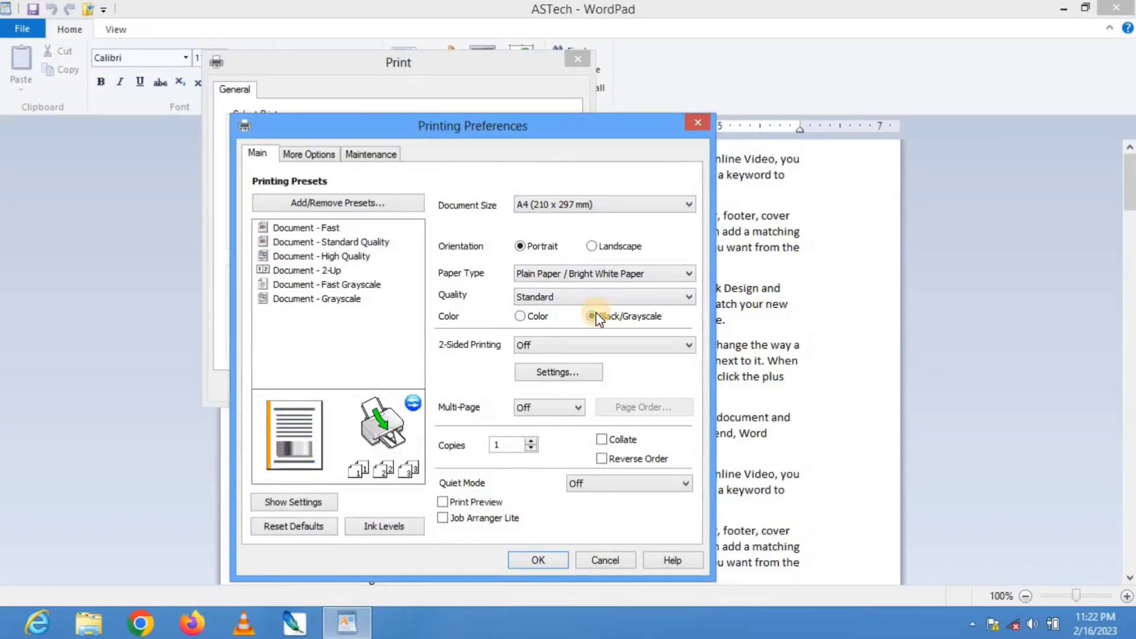
{"action": "left_click", "coordinate": [545, 558]}
Set the print job to pages 1-3 with 5 collated copies, and cancel without printing
{"action": "left_click", "coordinate": [252, 282]}
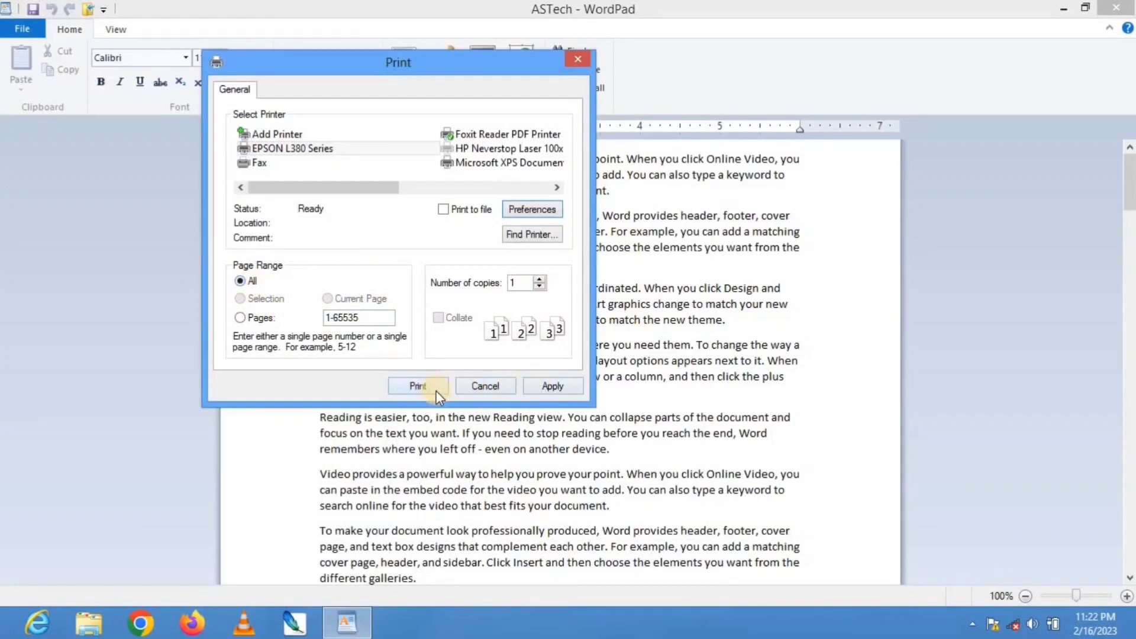
{"action": "left_click", "coordinate": [241, 319]}
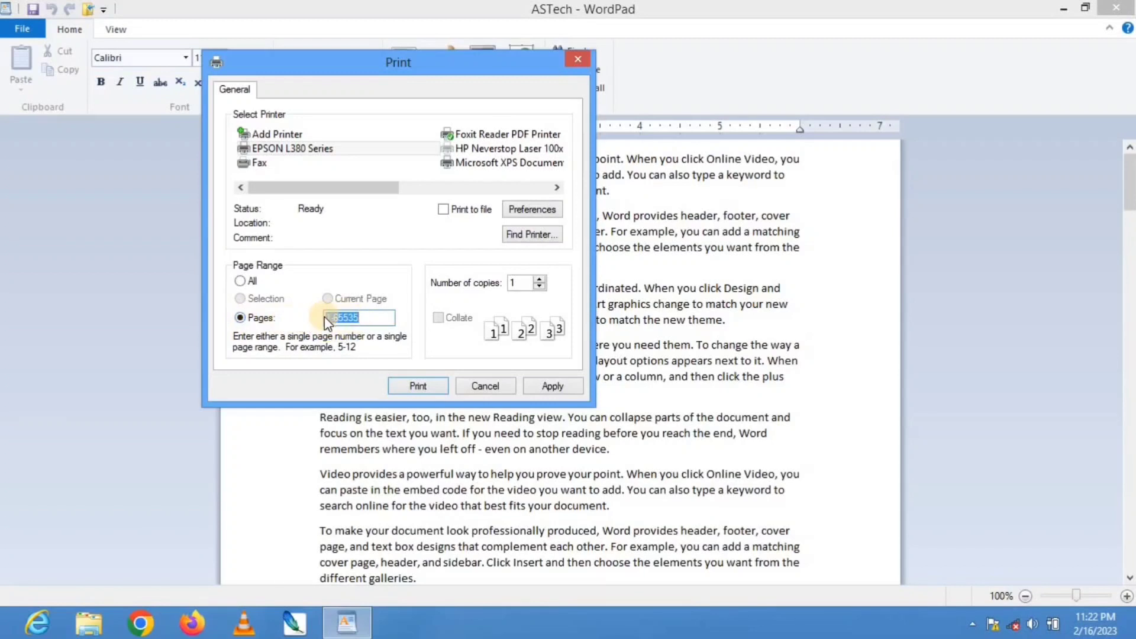
{"action": "type", "text": "1-3"}
{"action": "left_click", "coordinate": [540, 278]}
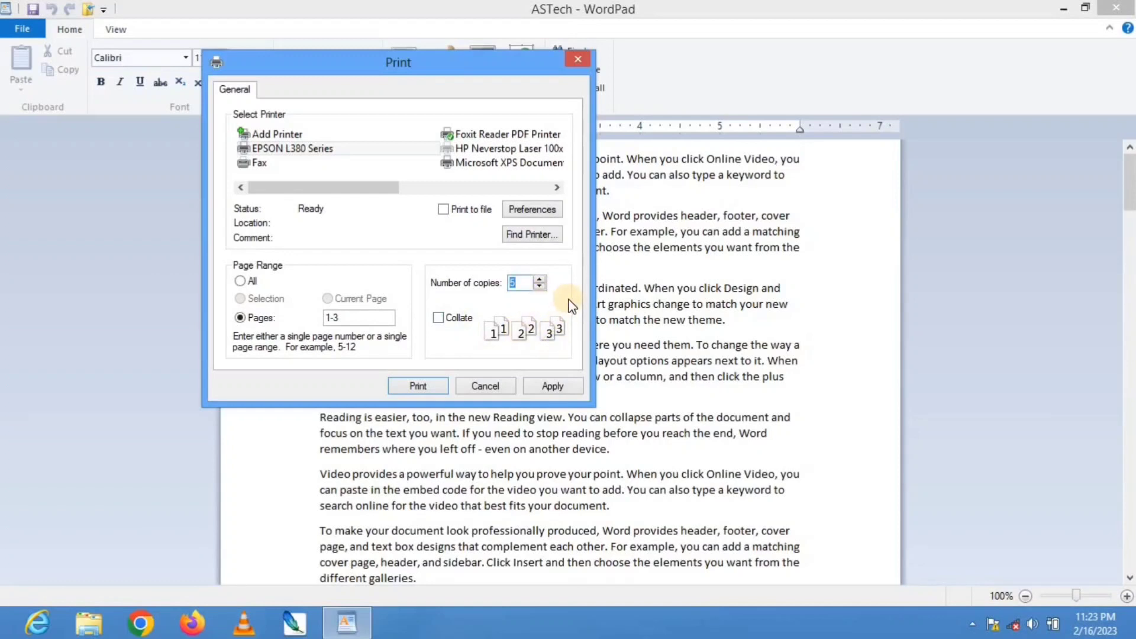
{"action": "left_click", "coordinate": [438, 320]}
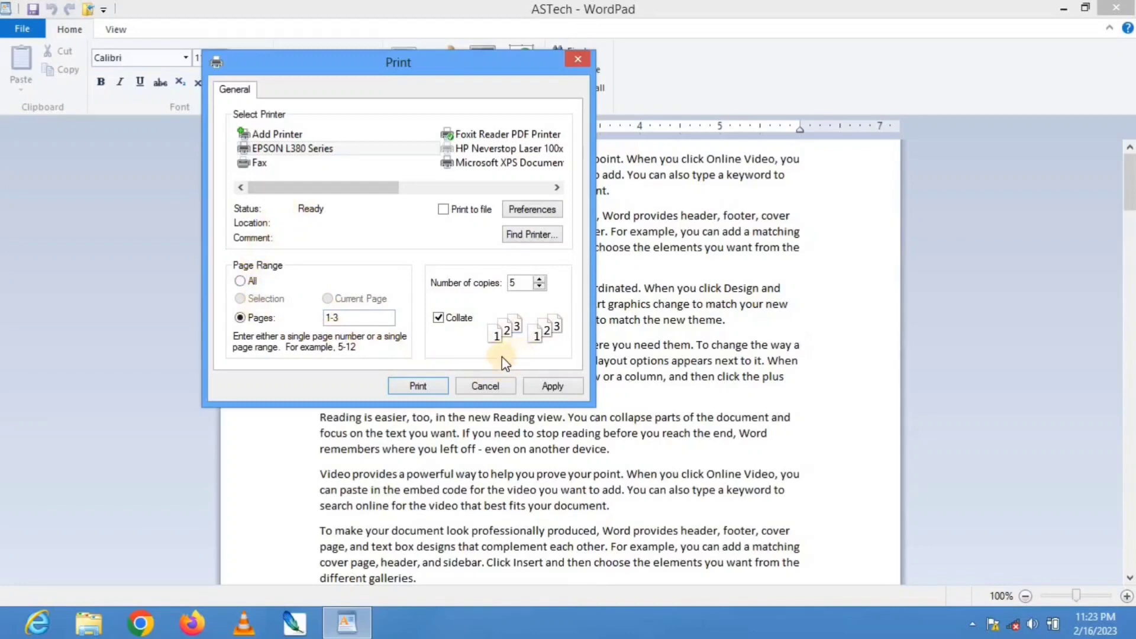
{"action": "left_click", "coordinate": [471, 389]}
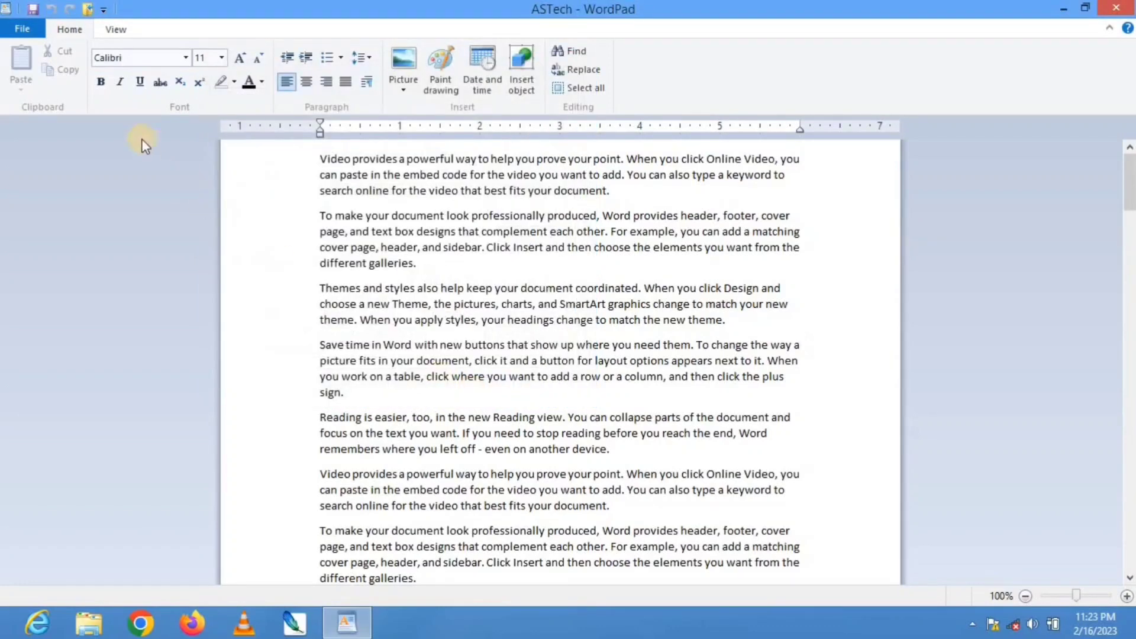
Open the print preview of the ASTech document and page forward to the last page and back one page
{"action": "left_click", "coordinate": [22, 29]}
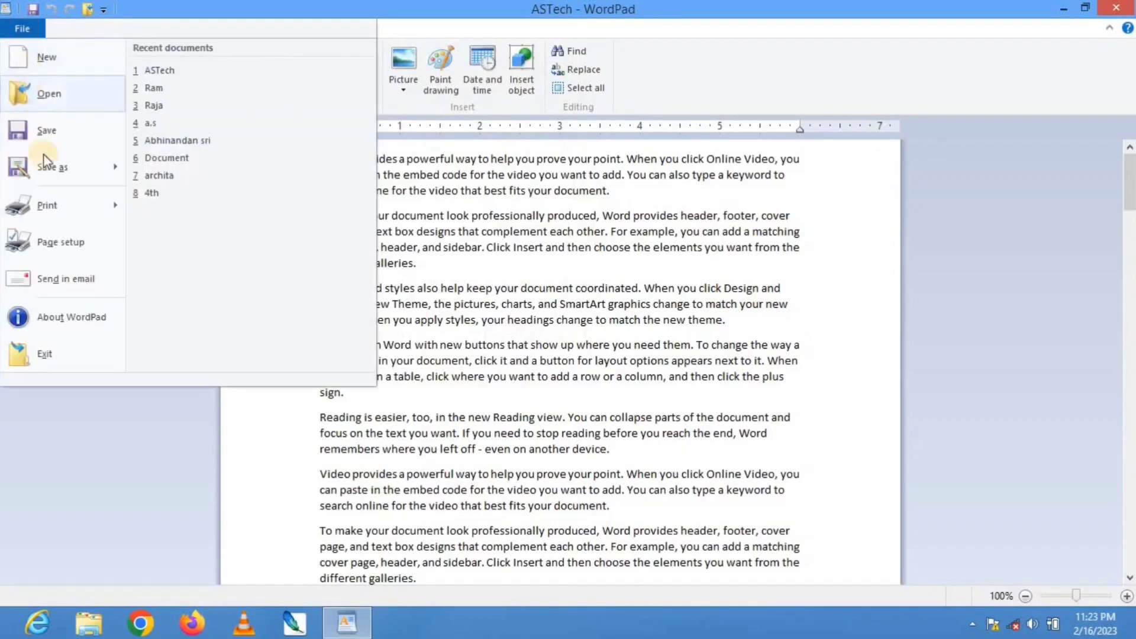
{"action": "mouse_move", "coordinate": [60, 204]}
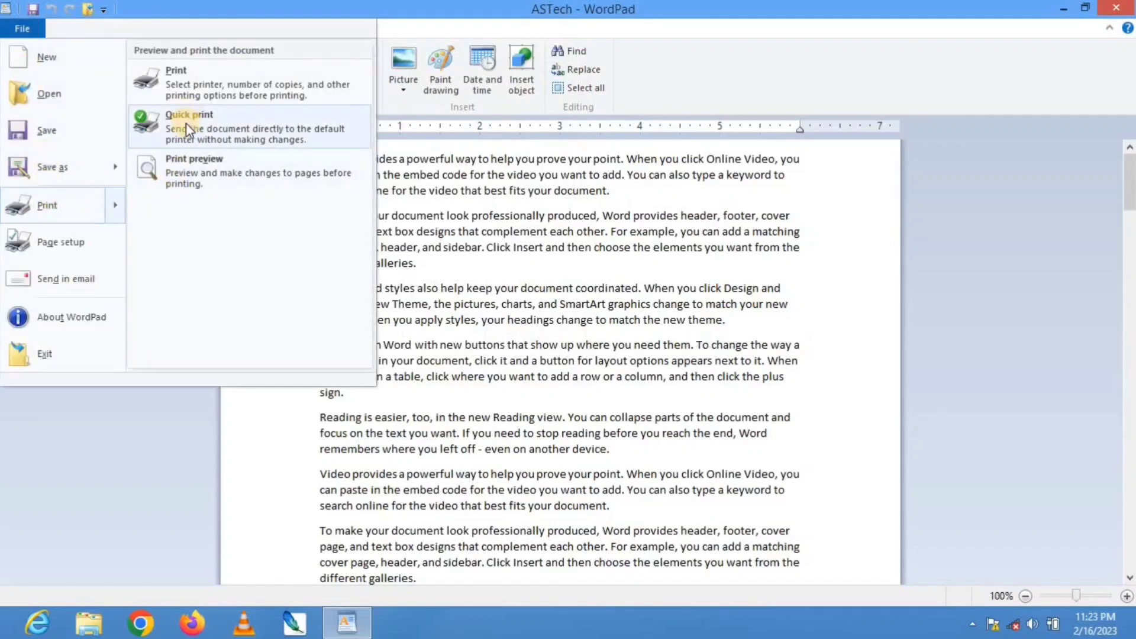
{"action": "left_click", "coordinate": [187, 177]}
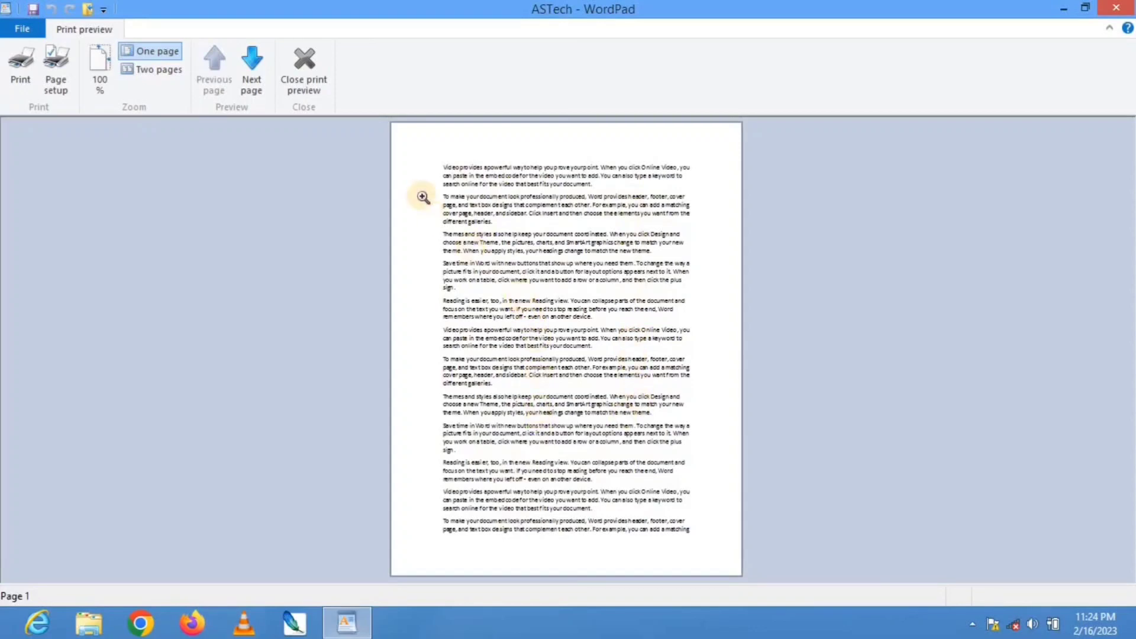
{"action": "left_click", "coordinate": [255, 69]}
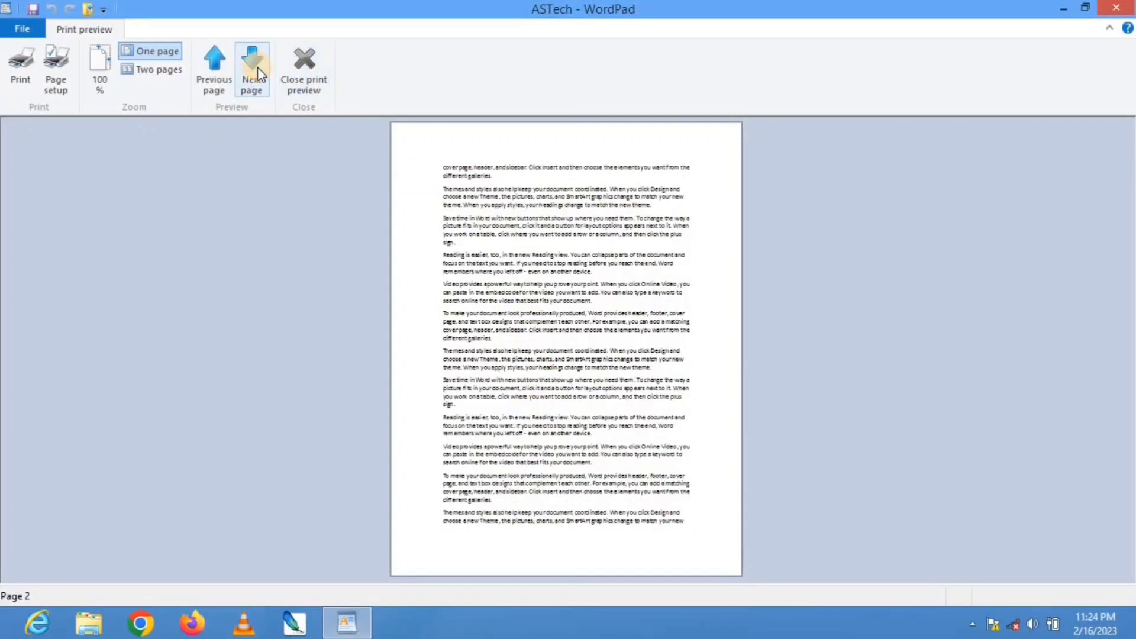
{"action": "left_click", "coordinate": [257, 68]}
{"action": "left_click", "coordinate": [256, 70]}
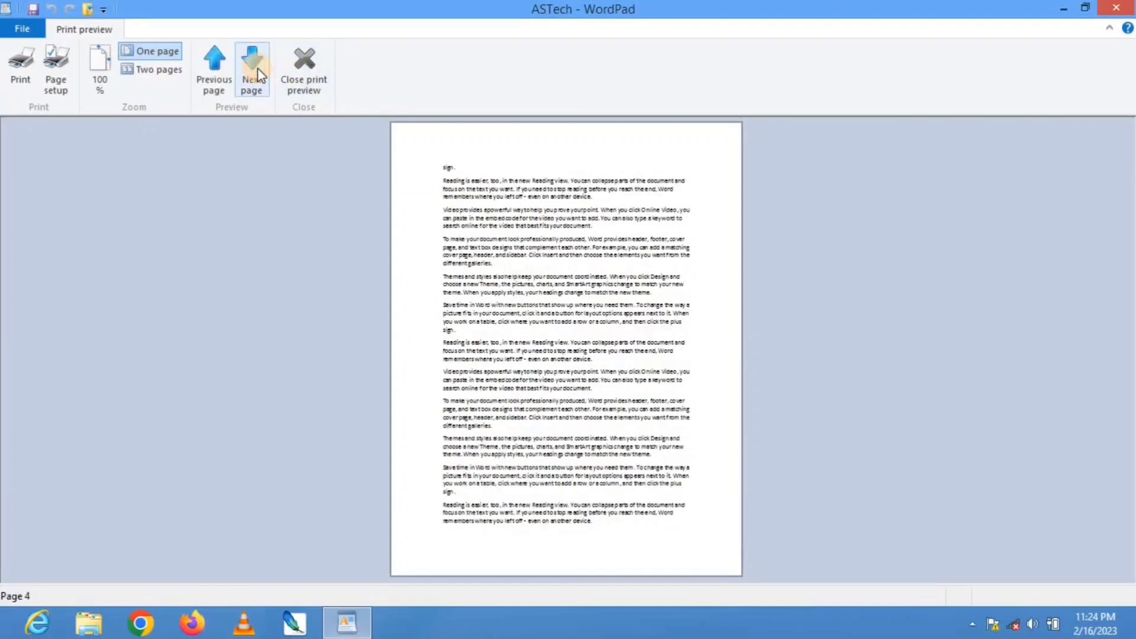
{"action": "left_click", "coordinate": [256, 70]}
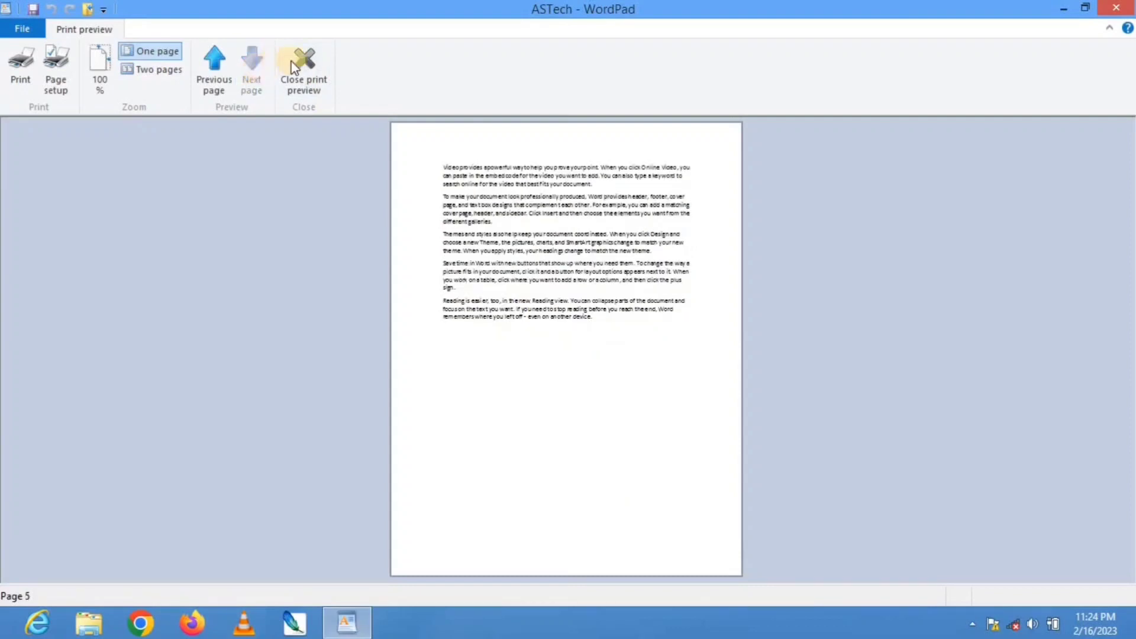
{"action": "left_click", "coordinate": [224, 82]}
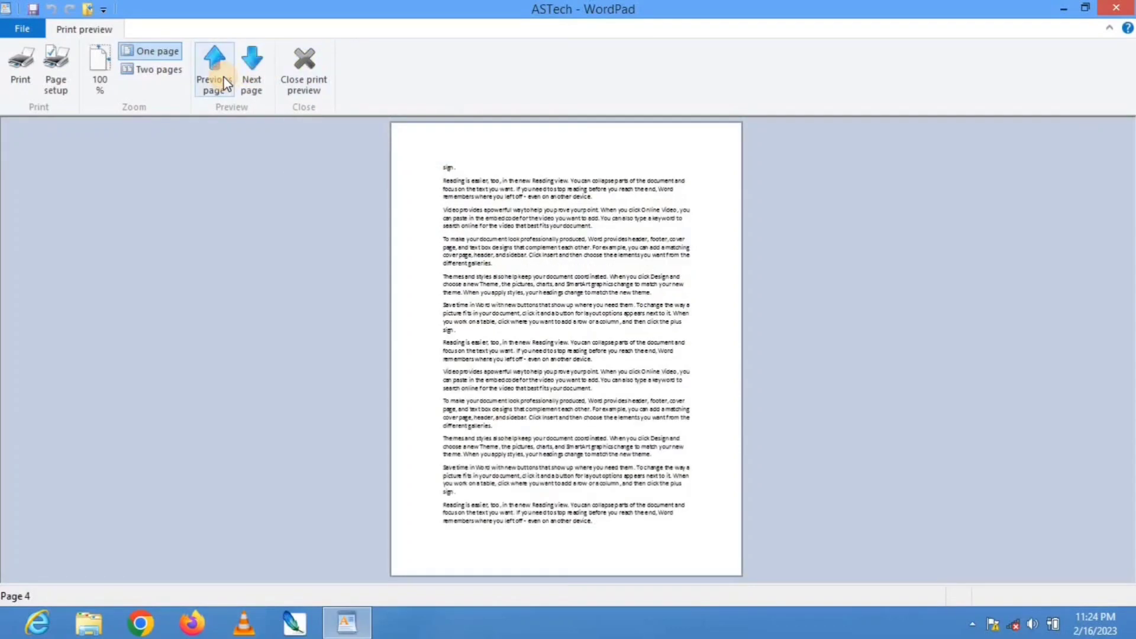
Page back to page 2 of the preview, view two pages at a time through pages 3-4, and close the preview
{"action": "left_click", "coordinate": [224, 82]}
{"action": "left_click", "coordinate": [224, 83]}
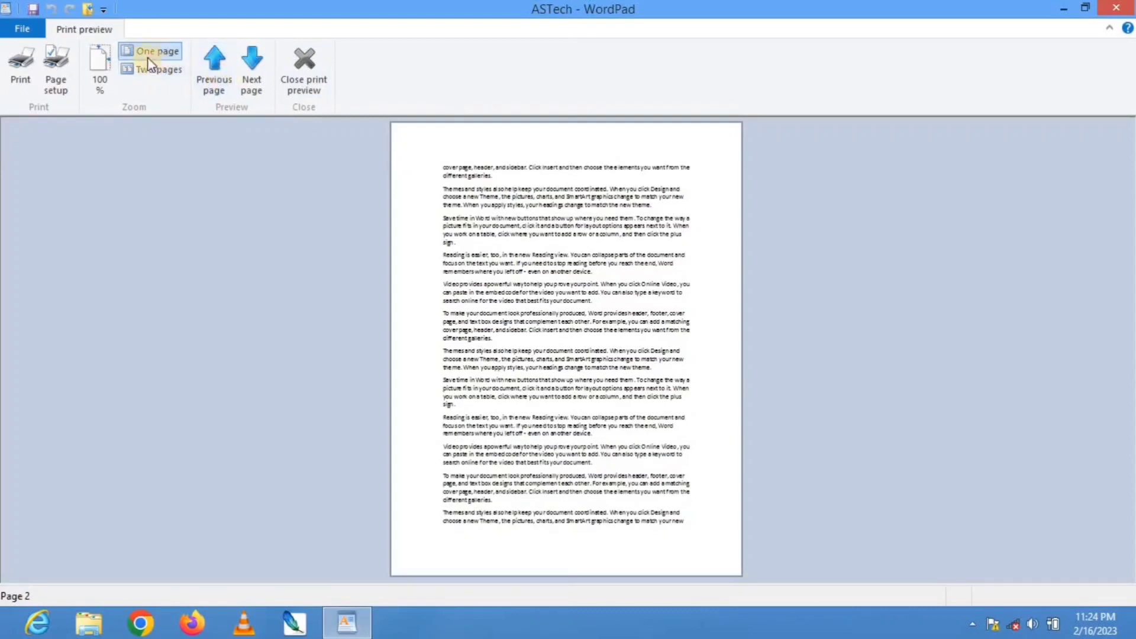
{"action": "left_click", "coordinate": [144, 83]}
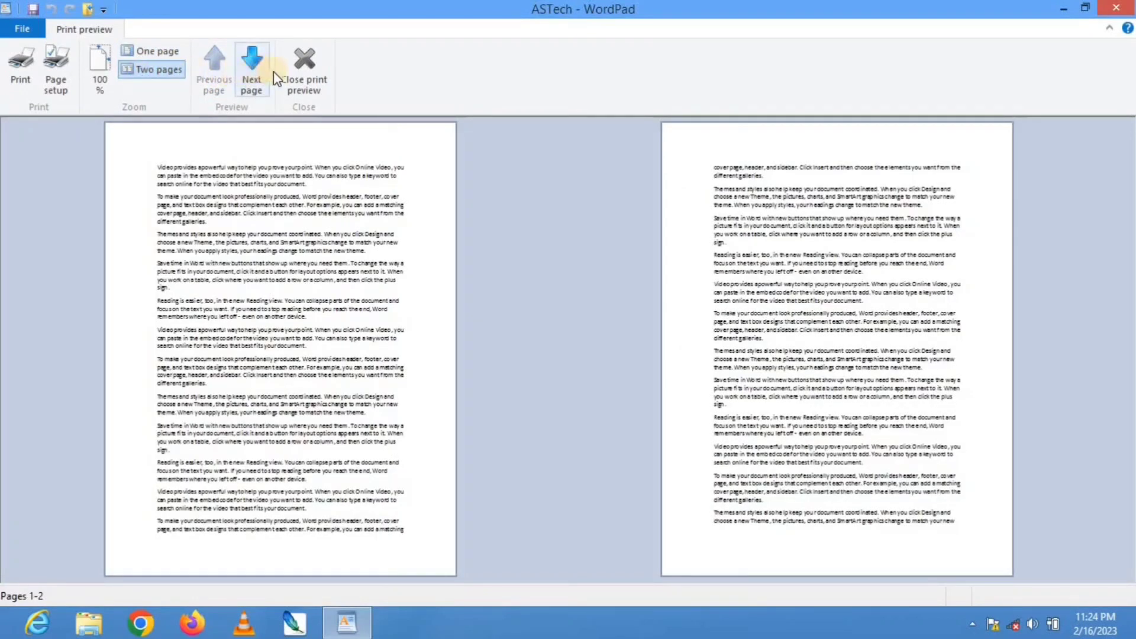
{"action": "left_click", "coordinate": [257, 75]}
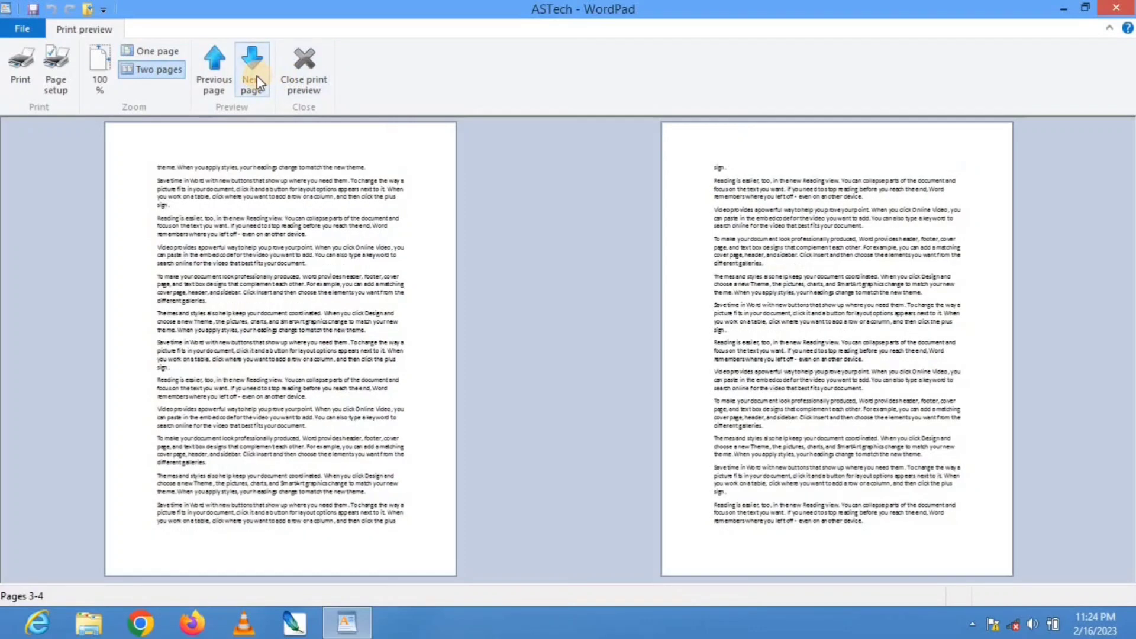
{"action": "left_click", "coordinate": [309, 75]}
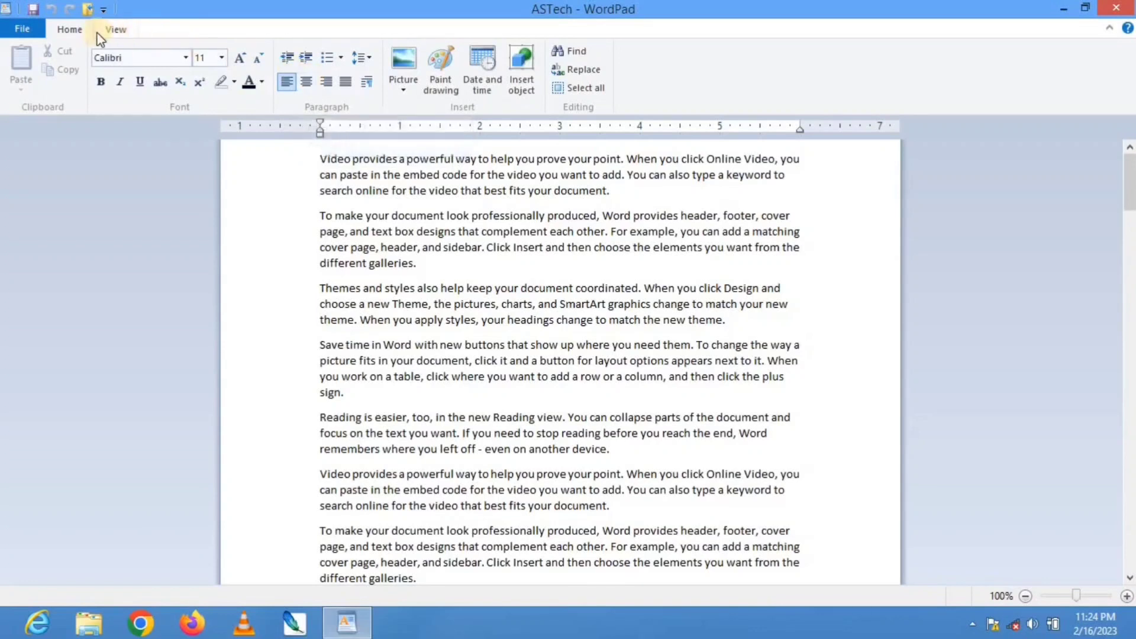
Open the page setup for the ASTech document and set the paper size to A4
{"action": "left_click", "coordinate": [25, 31]}
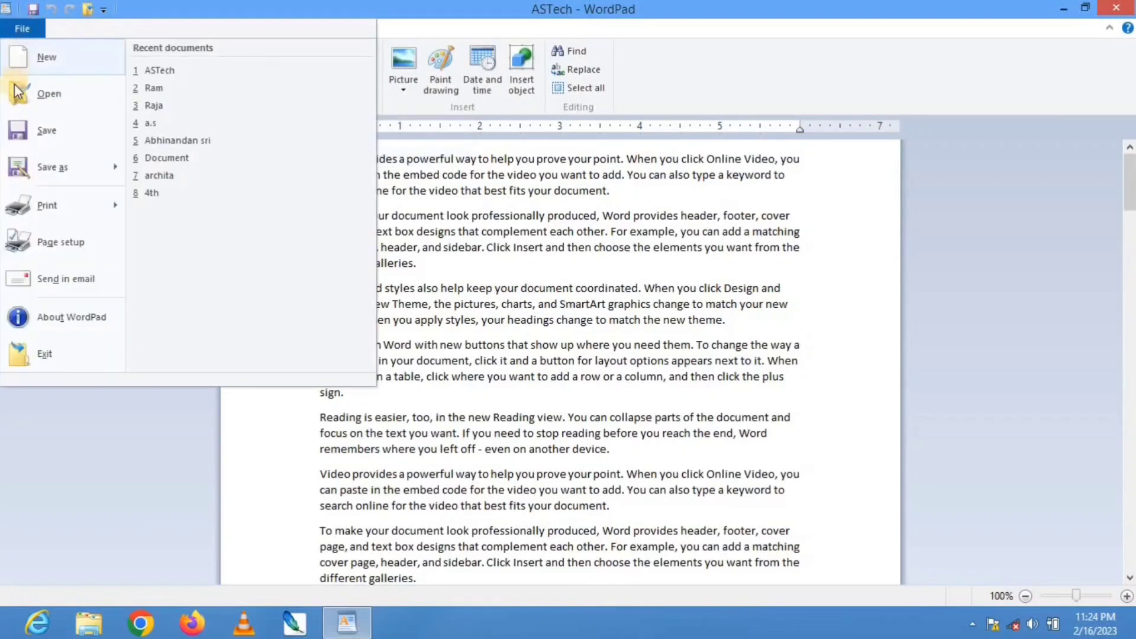
{"action": "left_click", "coordinate": [49, 249]}
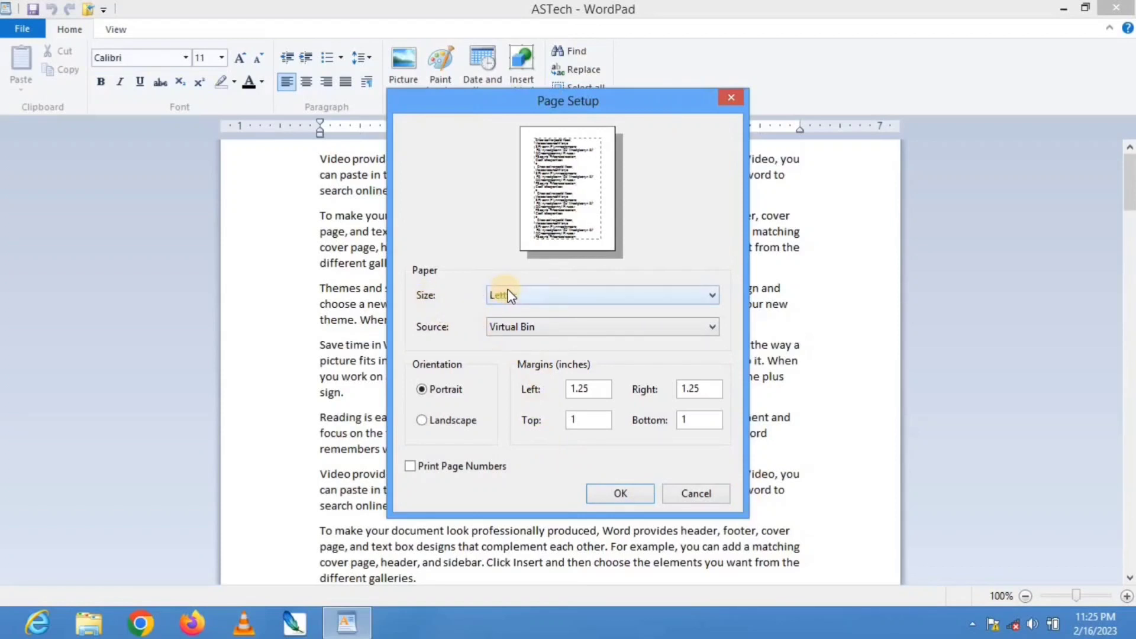
{"action": "left_click", "coordinate": [524, 296]}
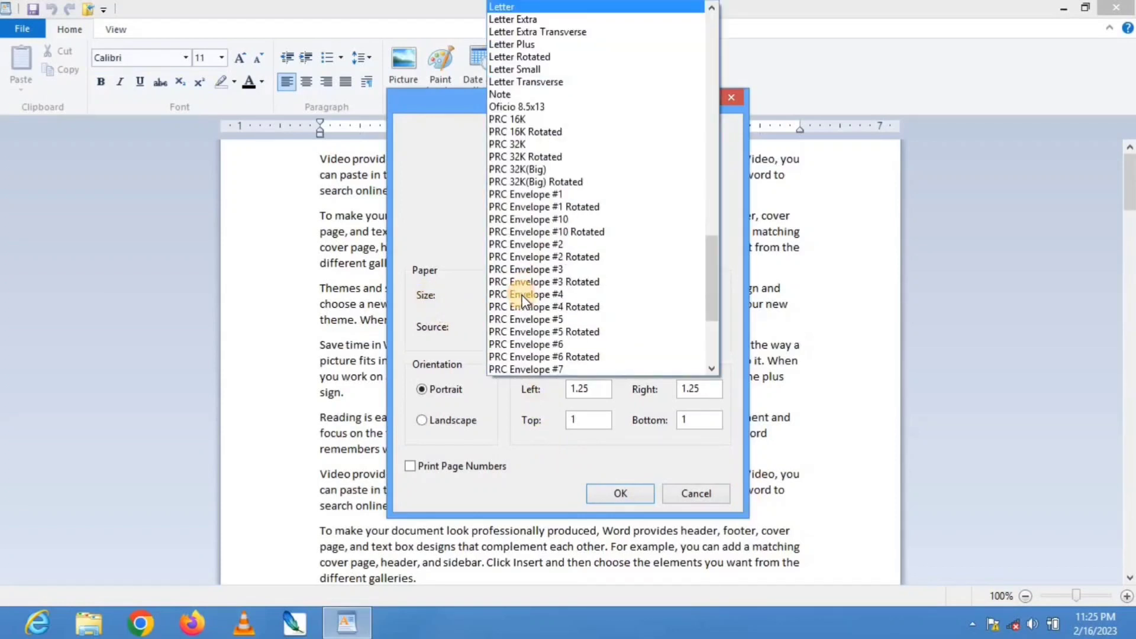
{"action": "left_click_drag", "start_coordinate": [710, 266], "coordinate": [712, 23]}
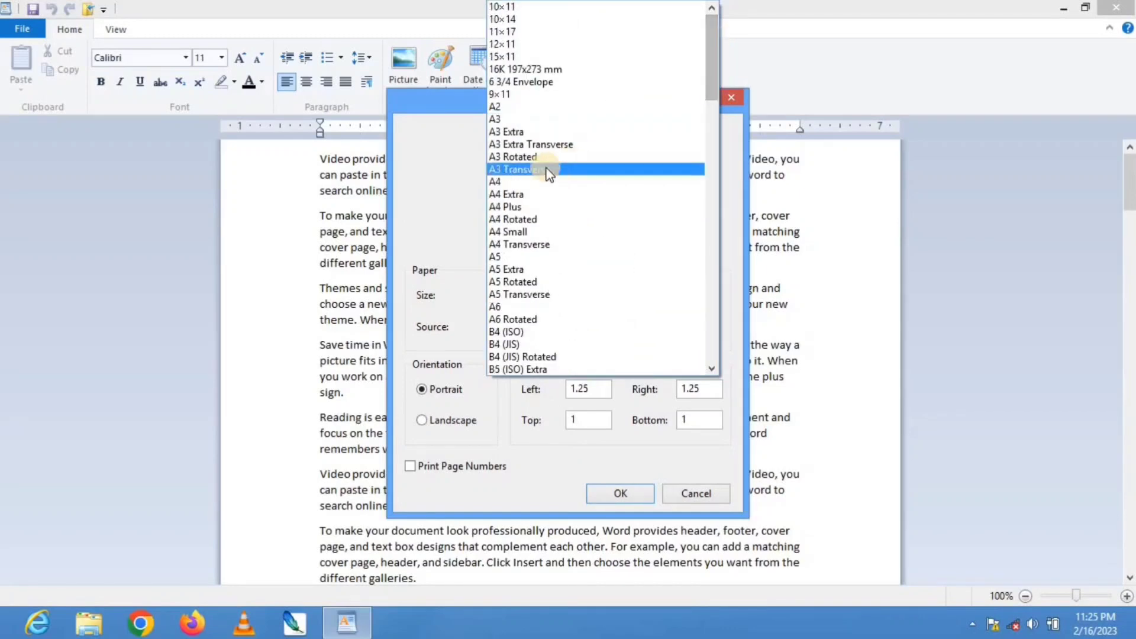
{"action": "left_click", "coordinate": [507, 182]}
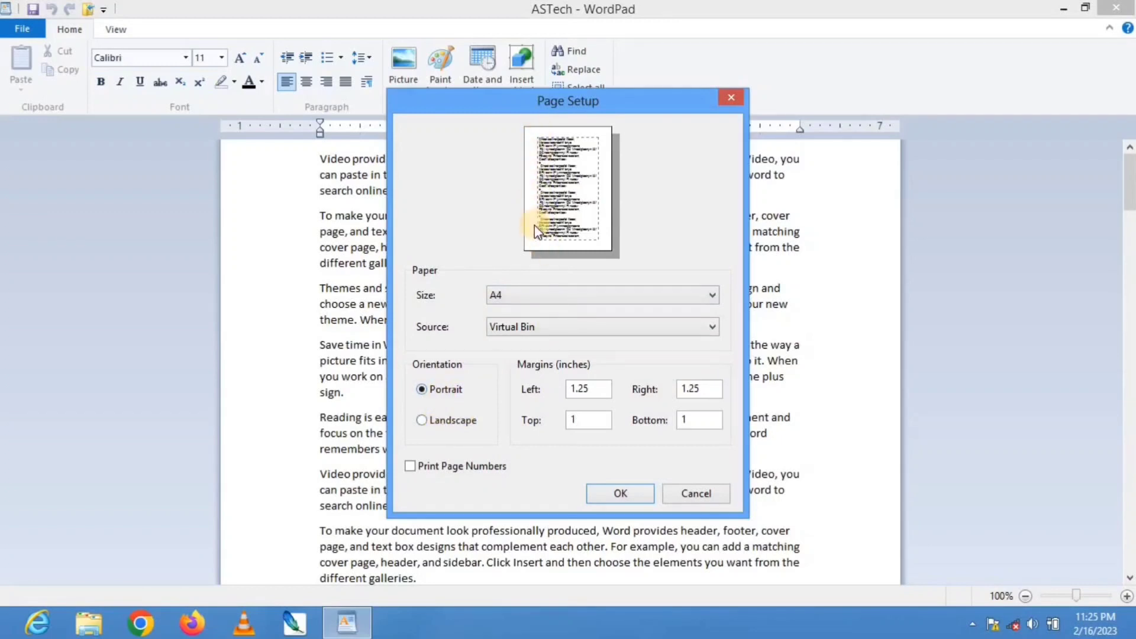
Compare landscape and portrait orientation, keep portrait, and apply the page setup with page number printing enabled
{"action": "left_click", "coordinate": [433, 421]}
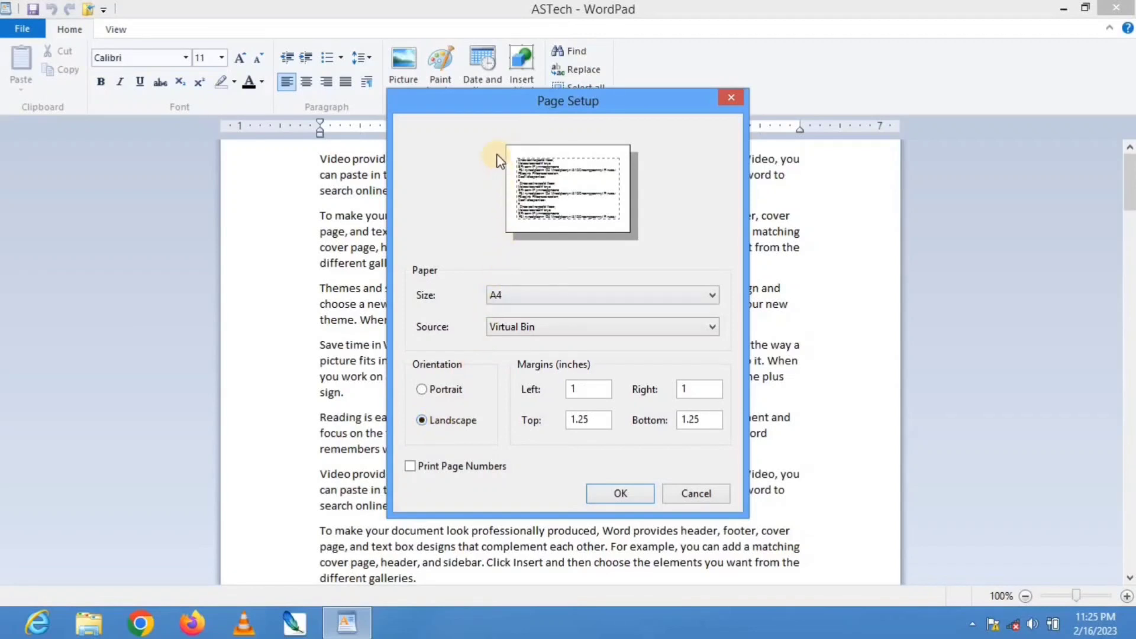
{"action": "left_click", "coordinate": [441, 386]}
{"action": "left_click", "coordinate": [453, 420]}
{"action": "left_click", "coordinate": [444, 390]}
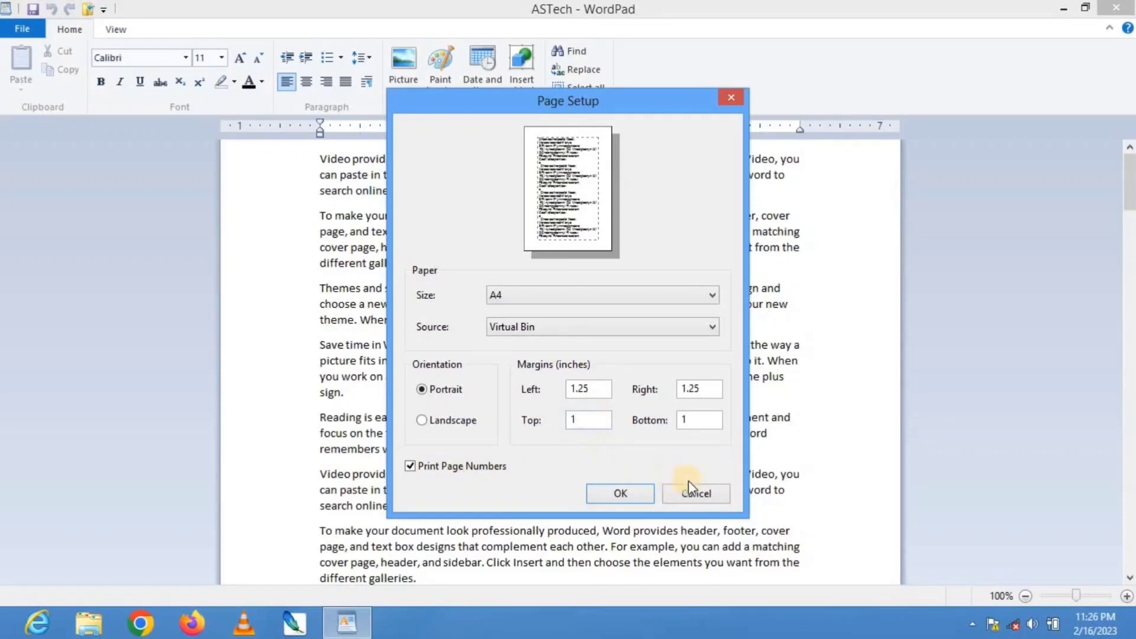
{"action": "left_click", "coordinate": [637, 498]}
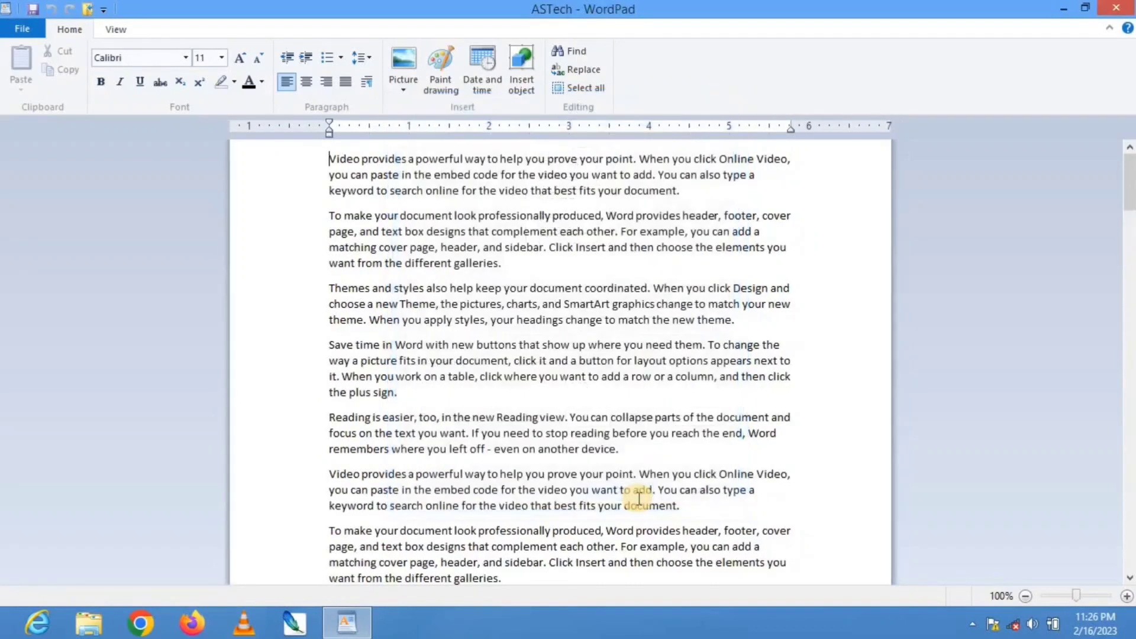
View the program's About information, close it, and exit the program
{"action": "left_click", "coordinate": [24, 29]}
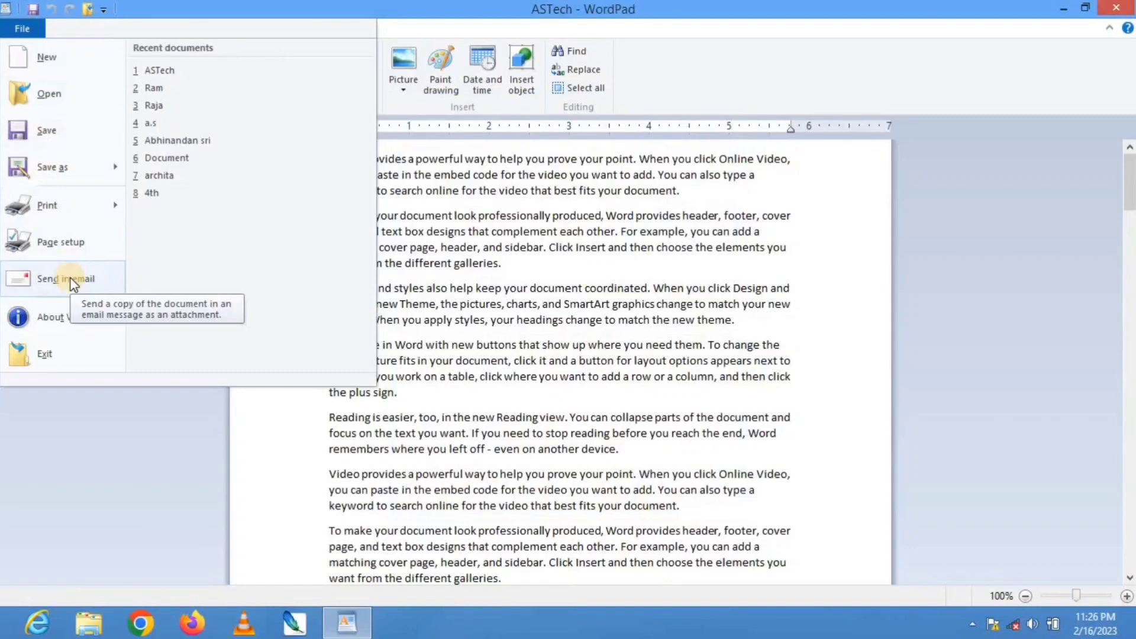
{"action": "left_click", "coordinate": [64, 319]}
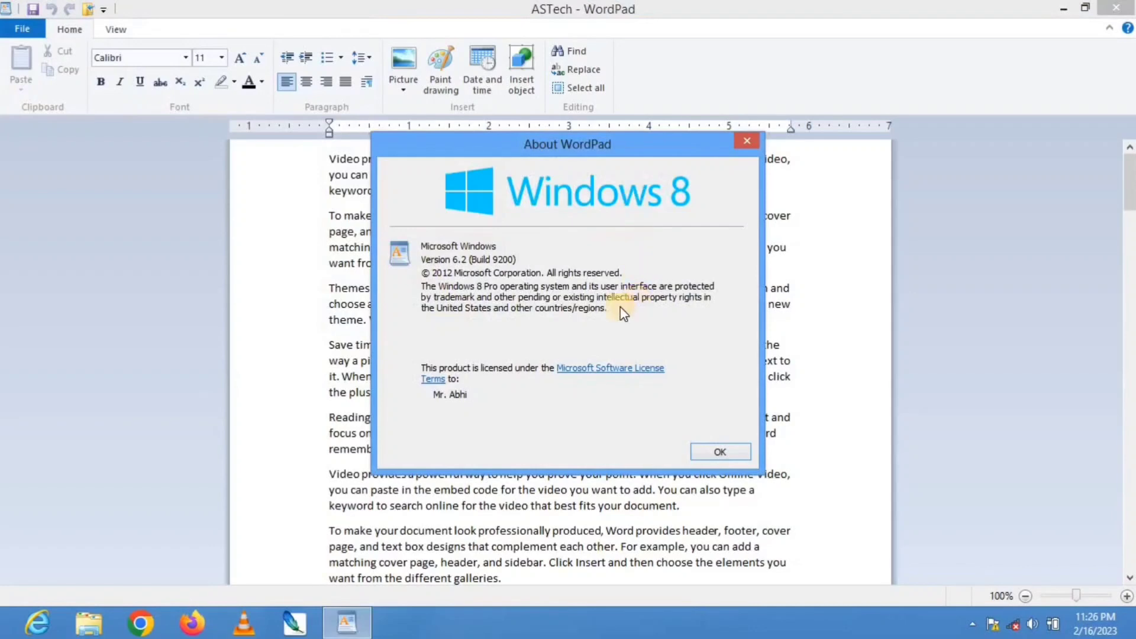
{"action": "left_click", "coordinate": [721, 451]}
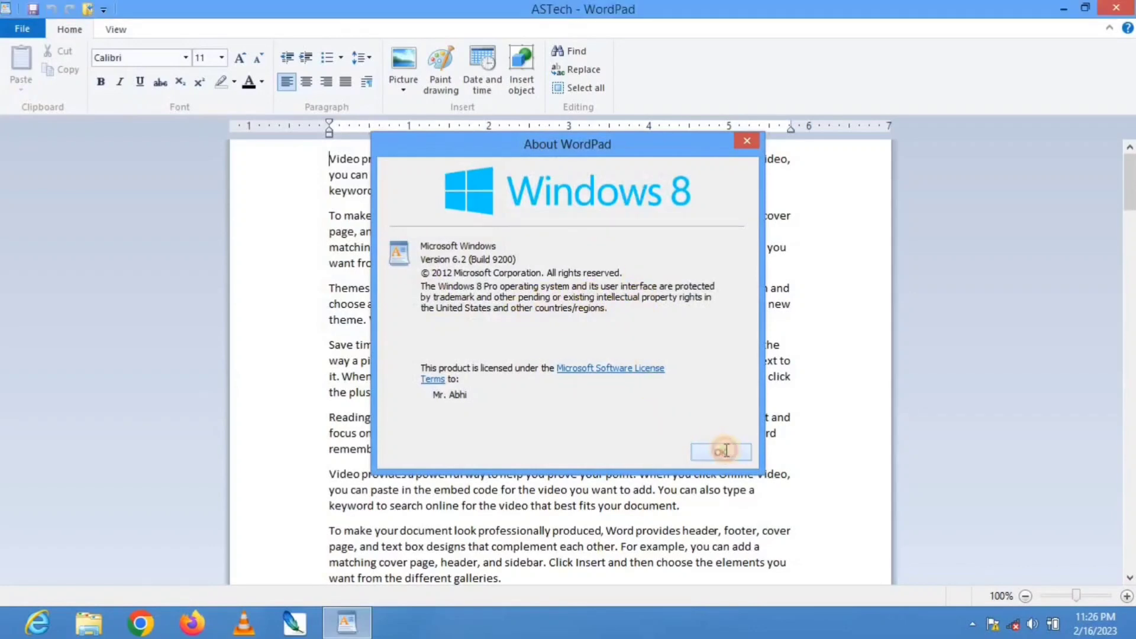
{"action": "left_click", "coordinate": [25, 33]}
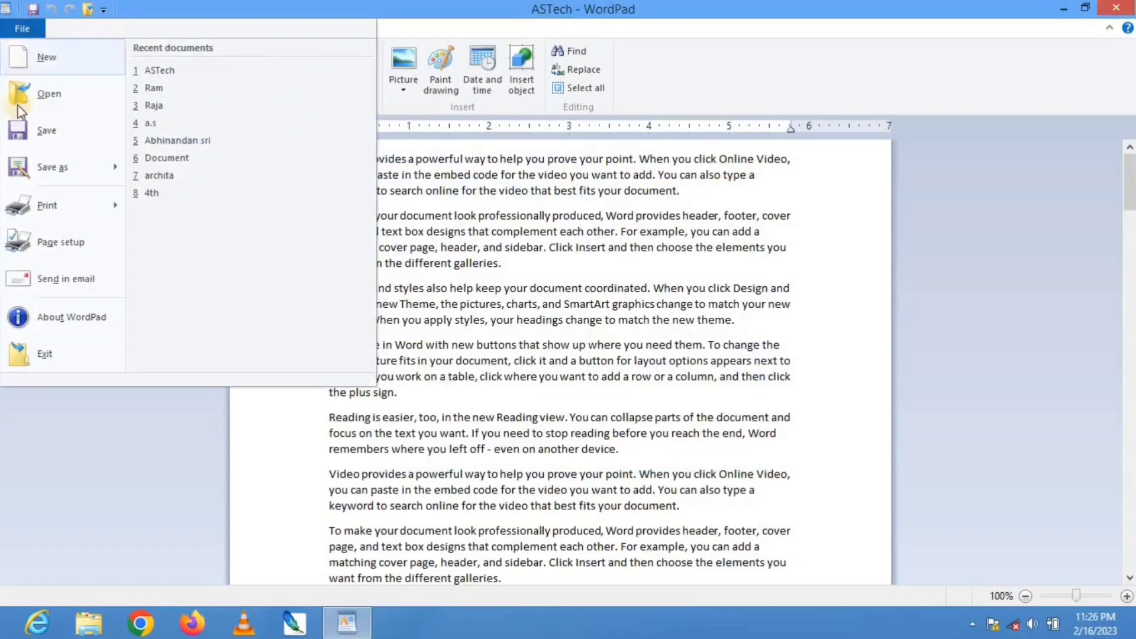
{"action": "left_click", "coordinate": [43, 355]}
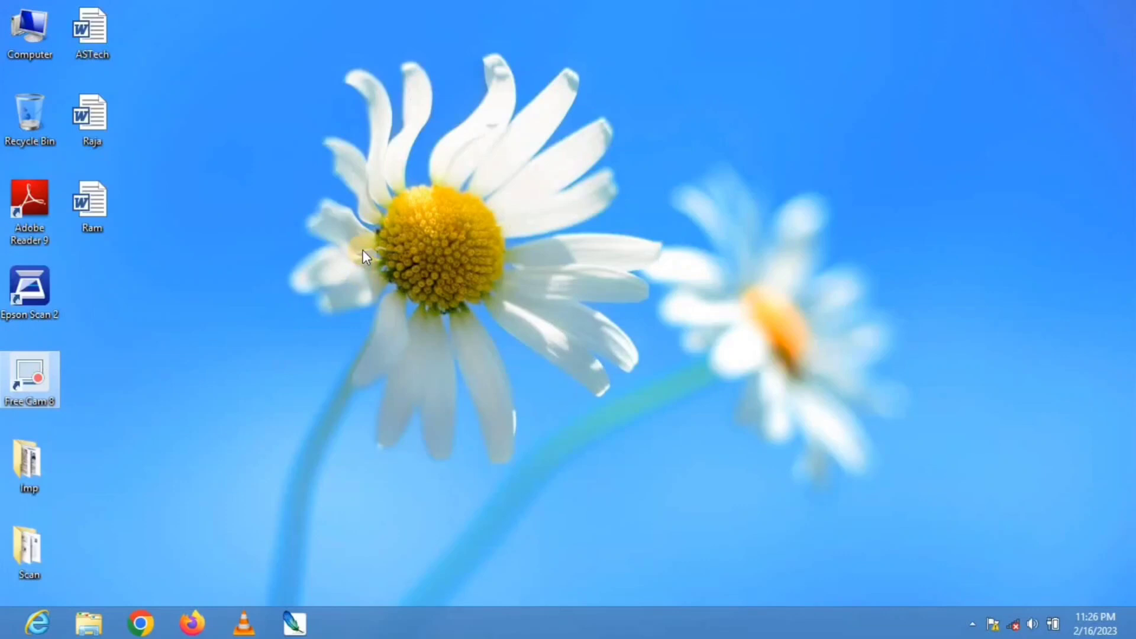